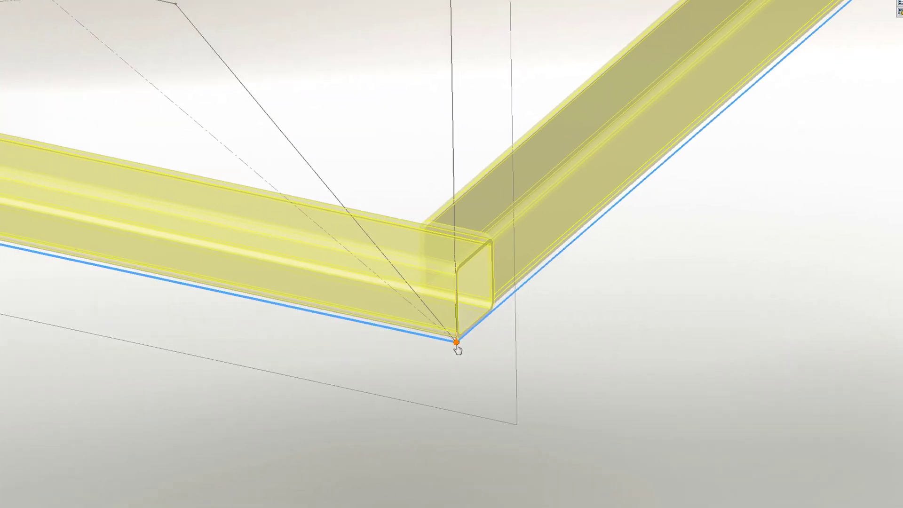
Place the (A) Front view from the View Palette right of the existing views and select it
click(398, 330)
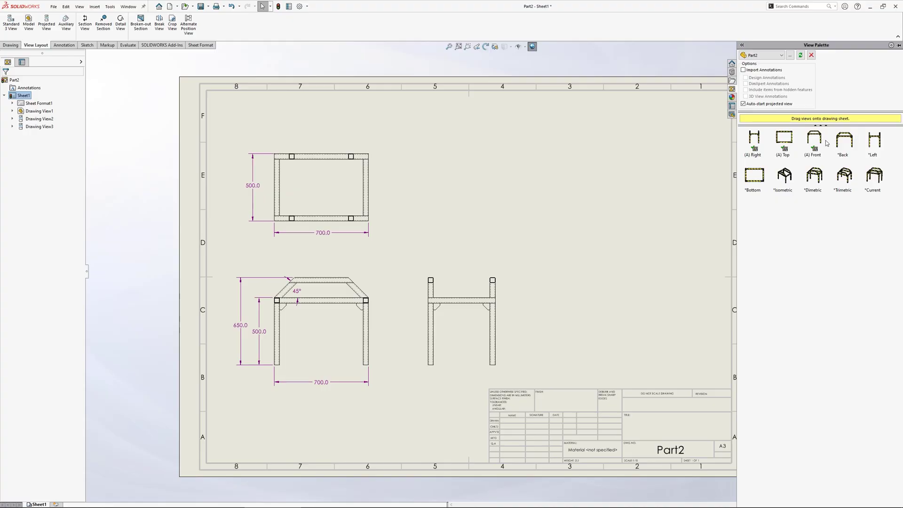
drag(813, 139, 758, 191)
drag(604, 312, 605, 313)
scroll(637, 317, down, 3)
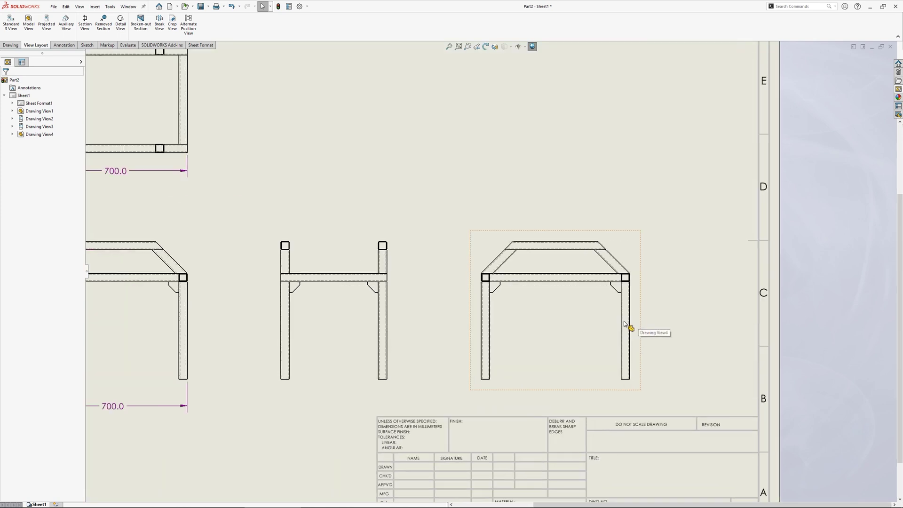
click(546, 306)
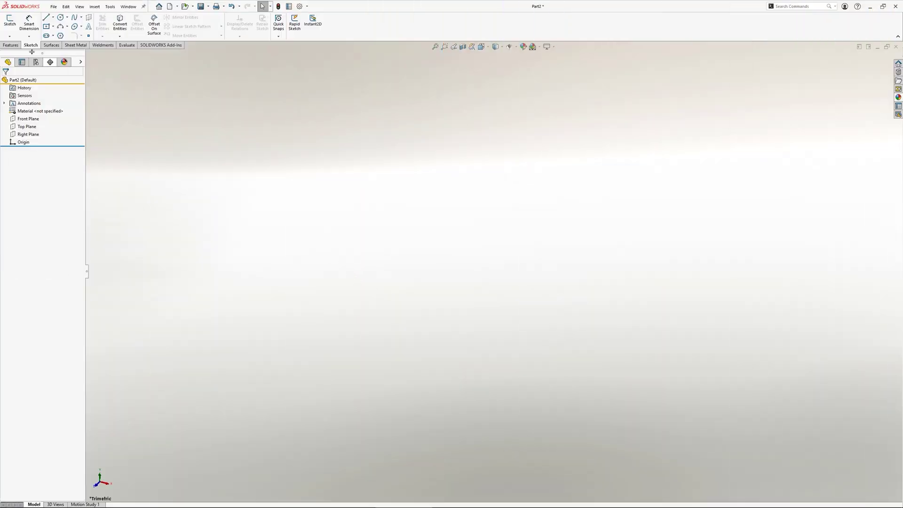
From the Weldments tab, start a 3D sketch and draw a center rectangle on the origin
click(14, 38)
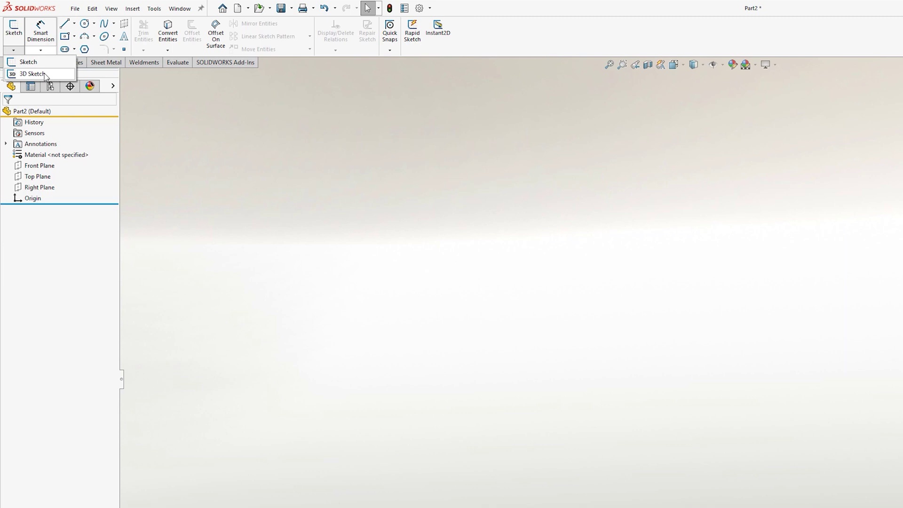
click(154, 68)
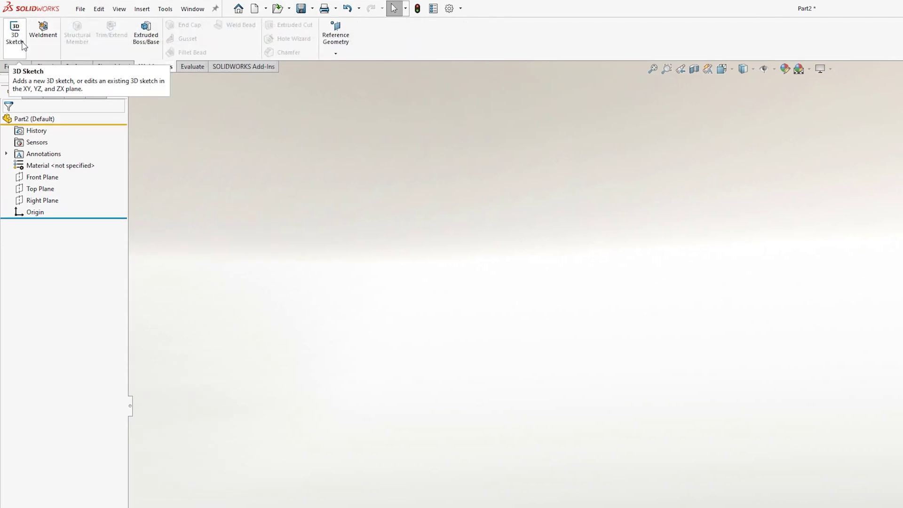
click(21, 41)
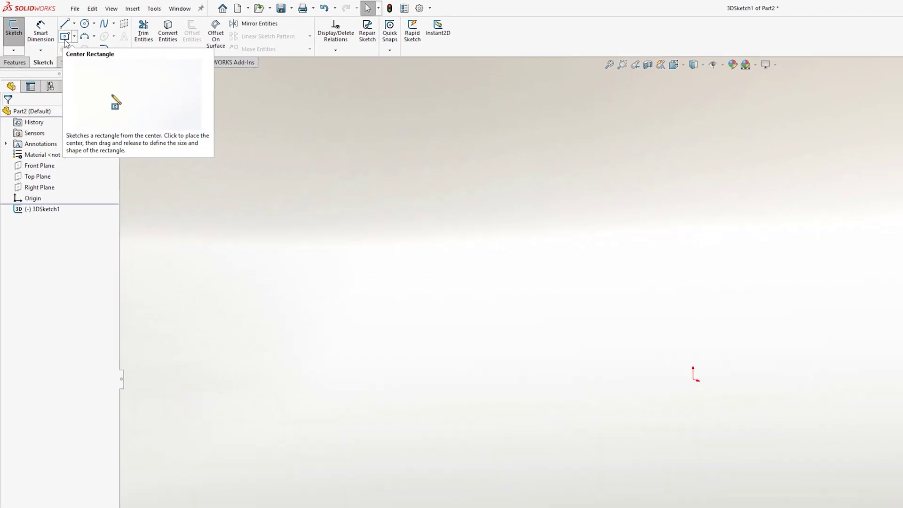
click(65, 40)
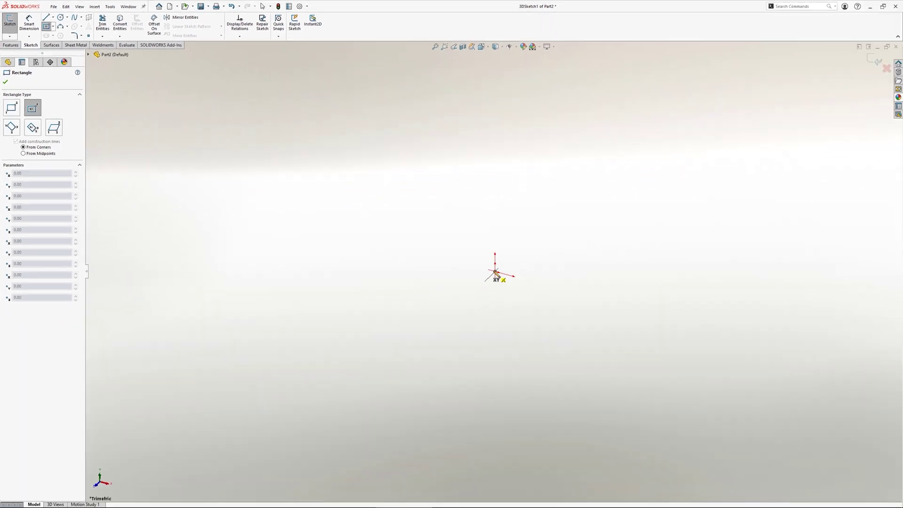
click(694, 380)
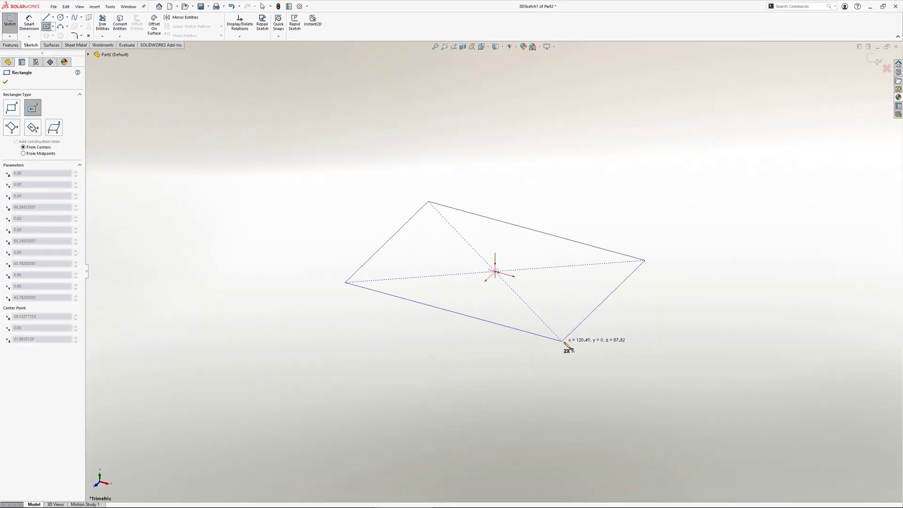
click(598, 379)
Constrain the rectangle's bottom edge Along X and its left edge Along Z
key(Escape)
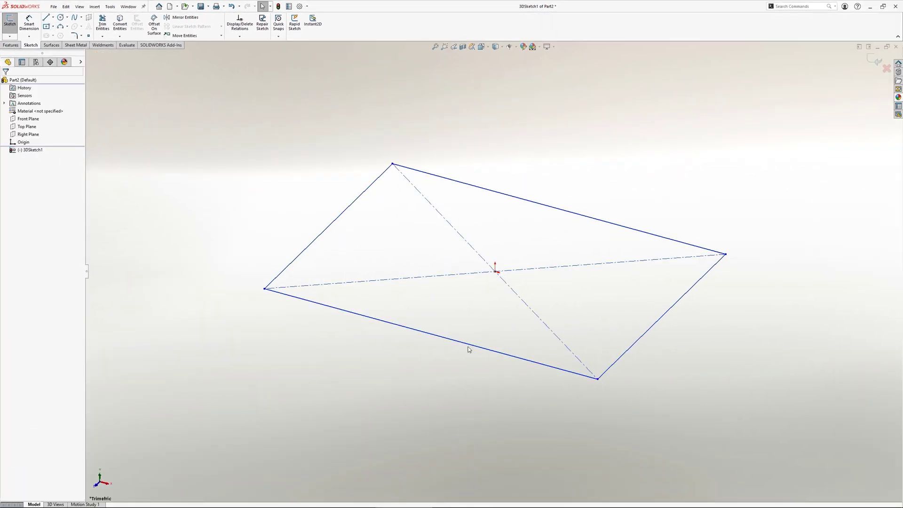
click(470, 348)
click(7, 157)
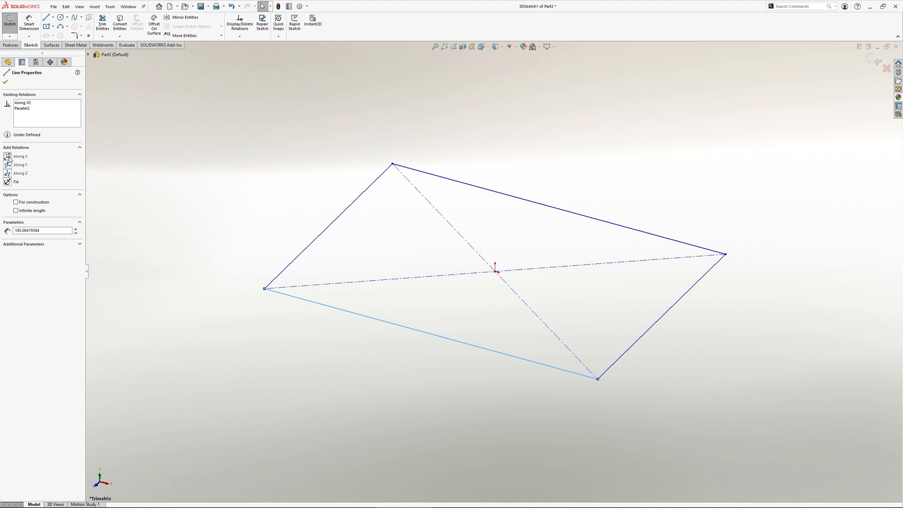
key(Escape)
click(330, 226)
click(7, 174)
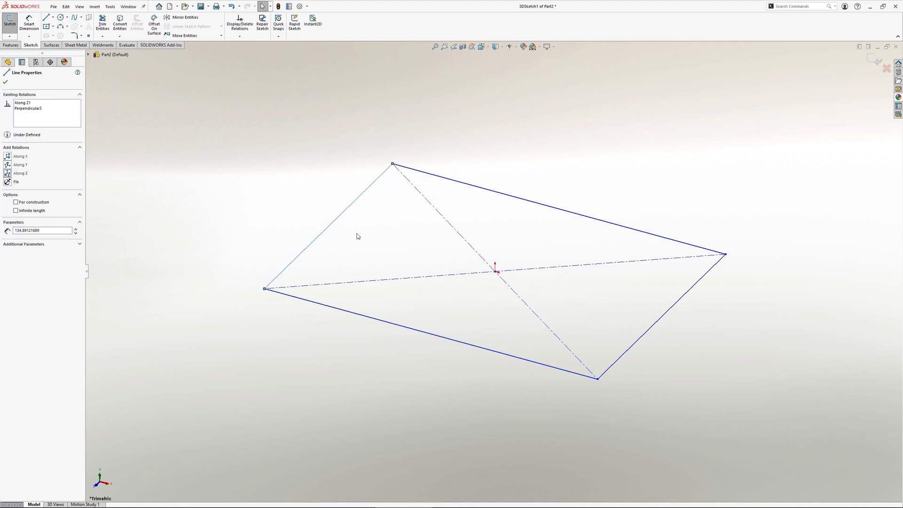
Dimension the rectangle's left edge to 550 and bottom edge to 750
key(Escape)
right_drag(358, 245, 363, 201)
click(362, 197)
click(288, 209)
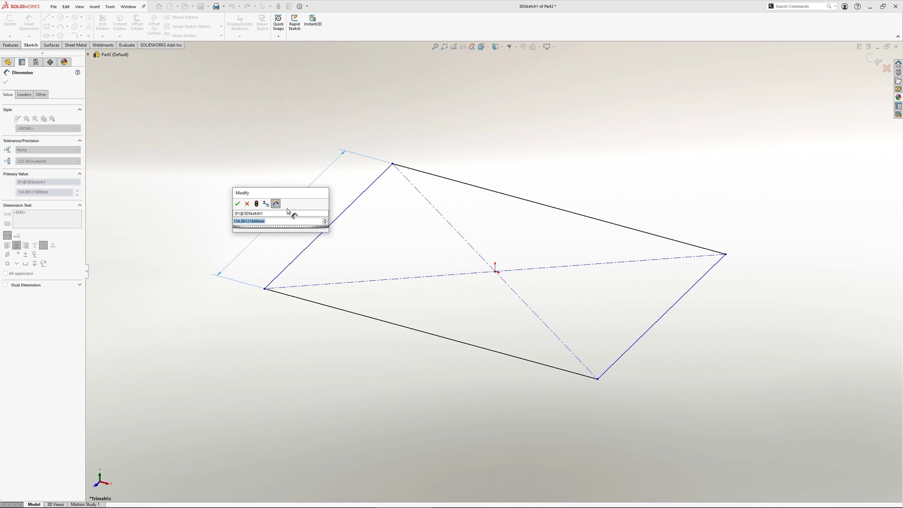
text(550)
key(Return)
click(389, 324)
click(374, 365)
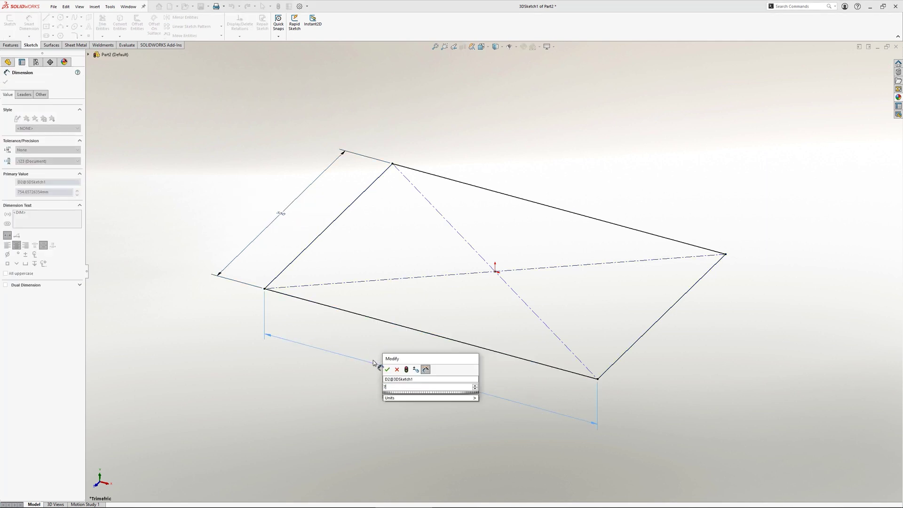
text(750)
key(Return)
key(Escape)
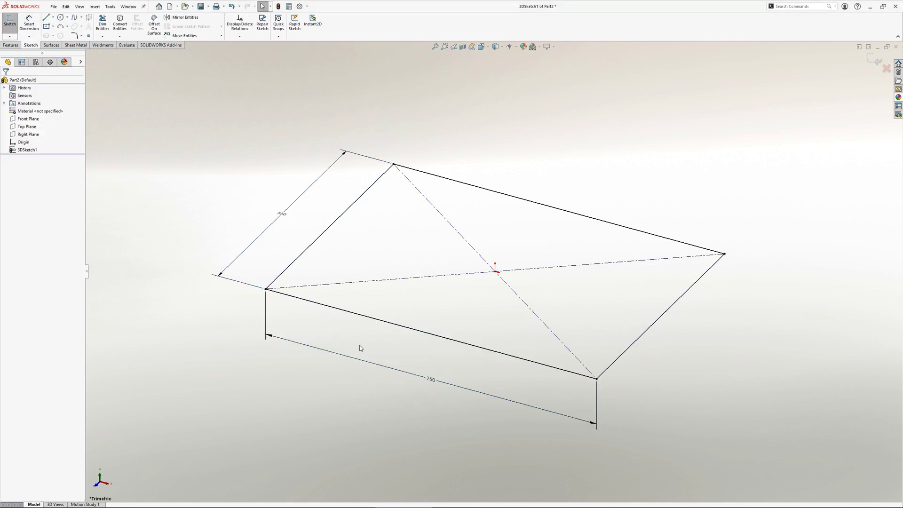
Create Plane2 from the Top Plane and the rectangle's front edge
click(27, 126)
ctrl+click(328, 308)
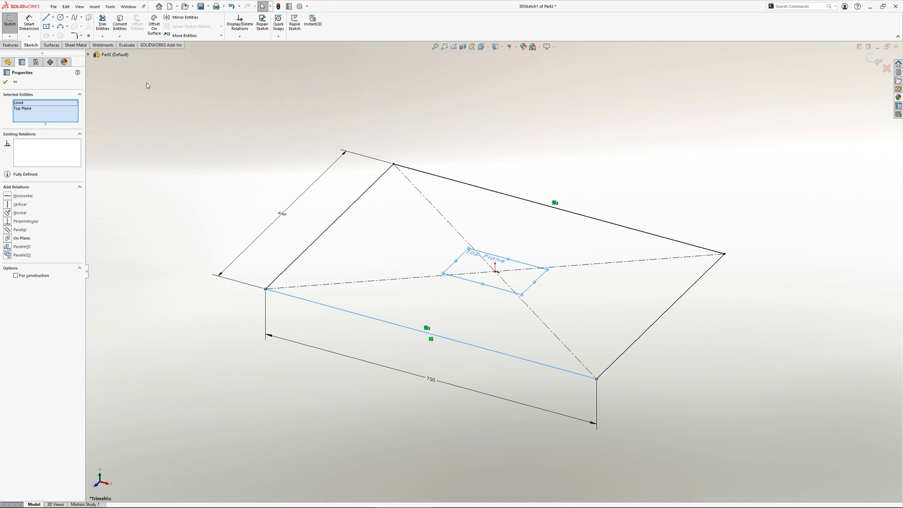
click(88, 18)
click(6, 83)
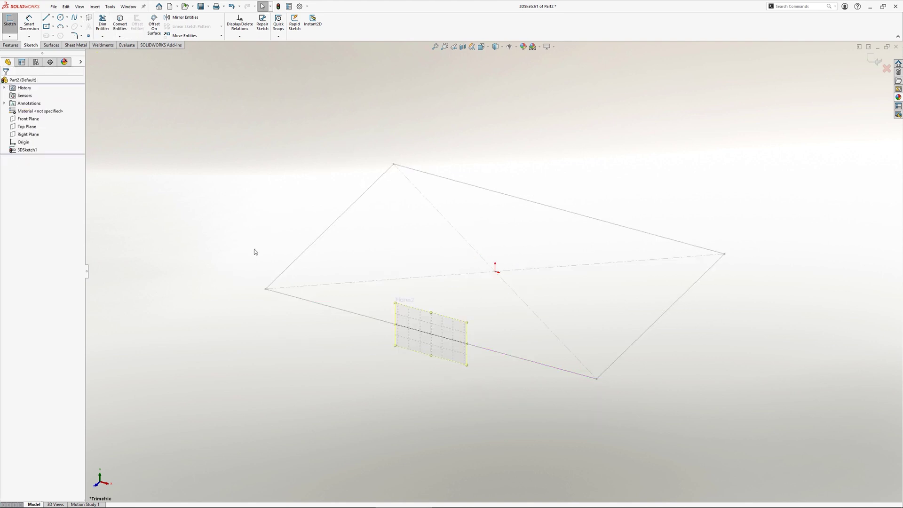
On Plane2, draw a three-segment raised profile with sloped ends between the front corners
click(441, 320)
right_drag(347, 343, 270, 293)
click(266, 289)
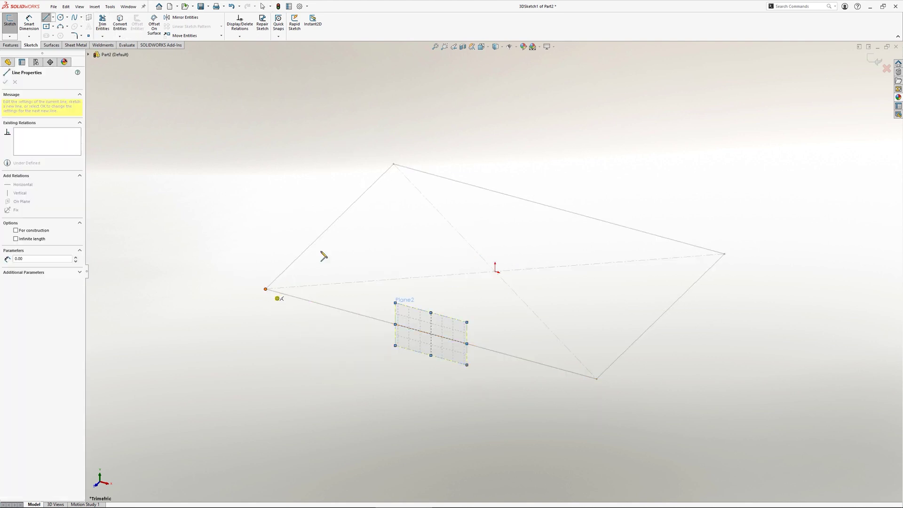
click(350, 231)
click(553, 286)
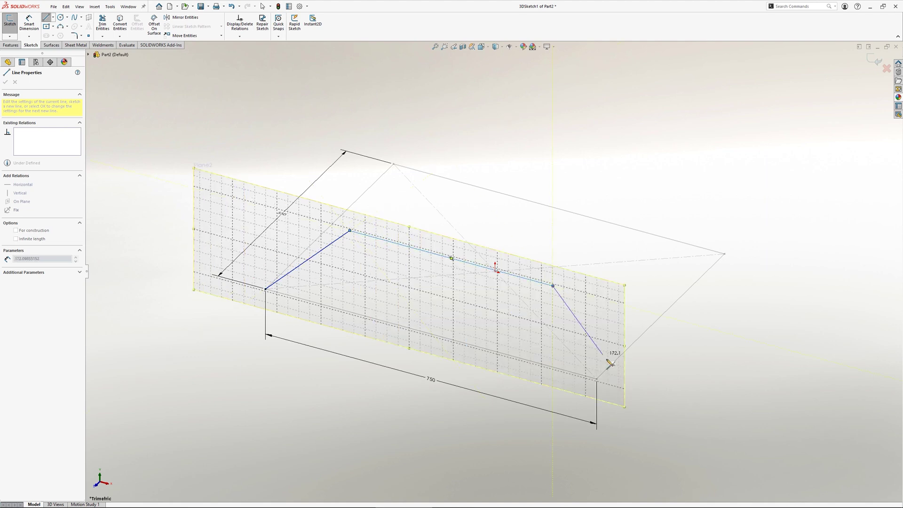
click(596, 379)
key(Escape)
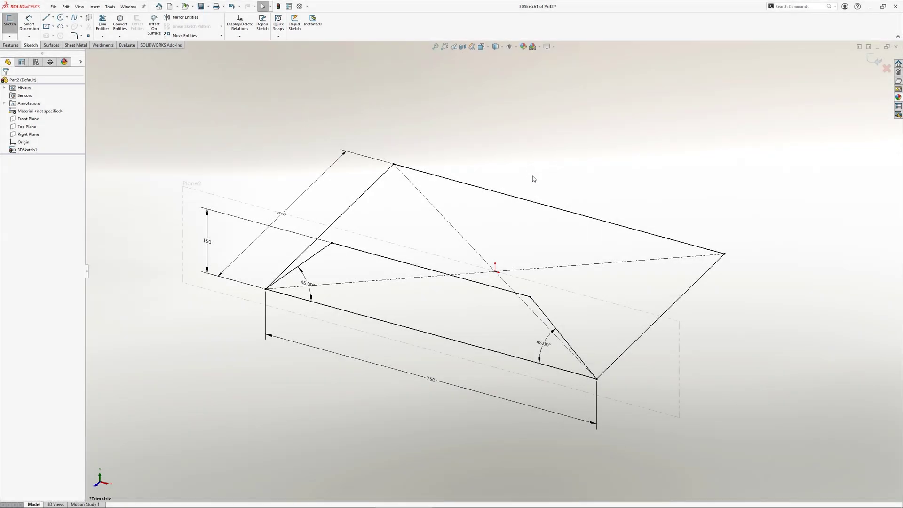
middle_drag(533, 177, 532, 171)
key(Escape)
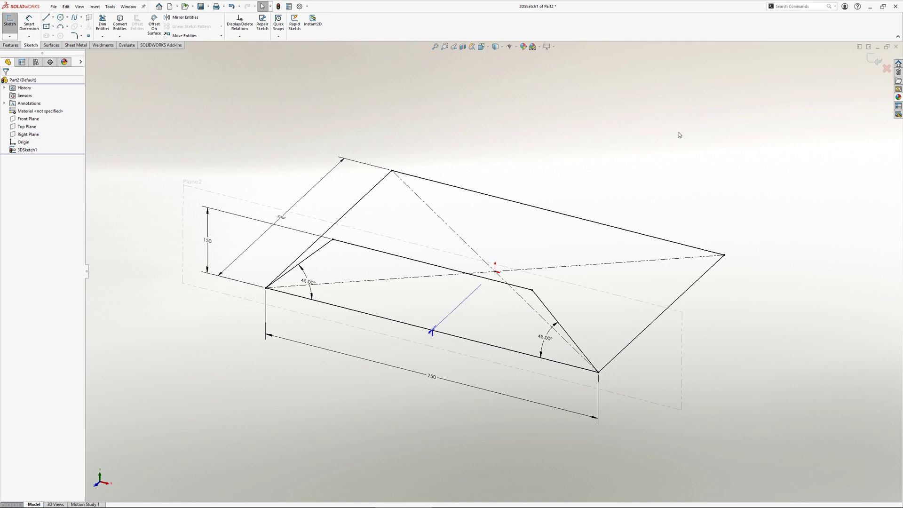
Change the rectangle dimensions from 550 to 500 and 750 to 700
double_click(284, 220)
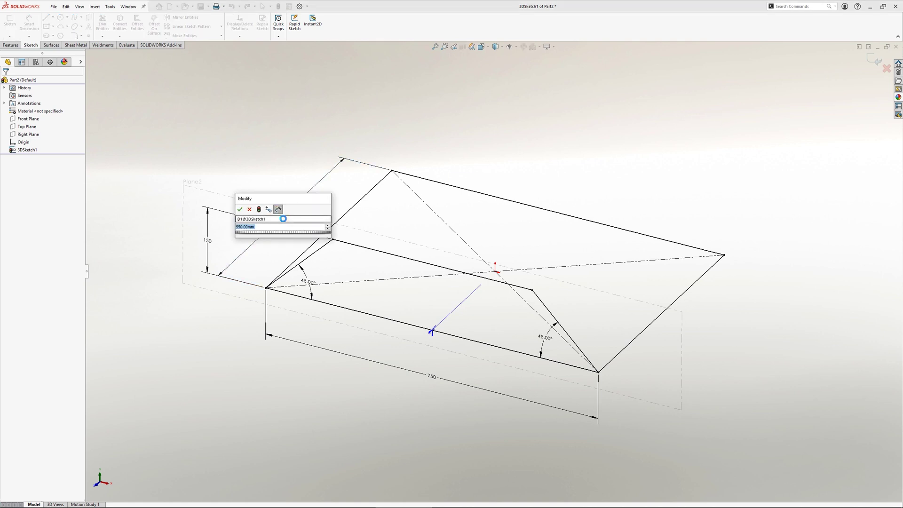
key(Return)
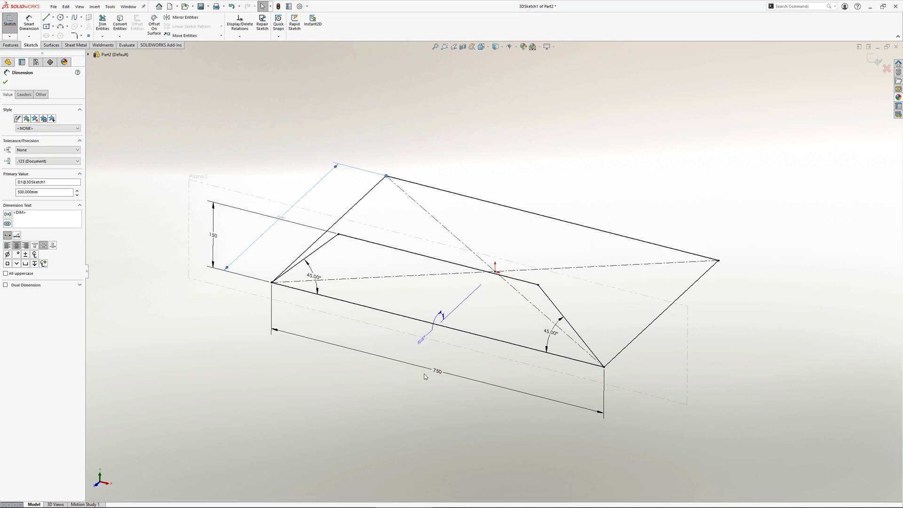
double_click(436, 372)
text(700)
key(Return)
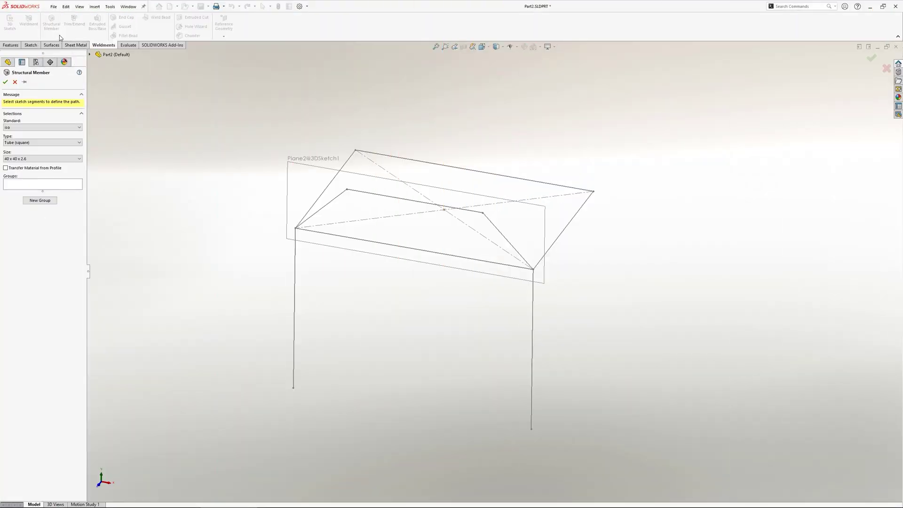
Pick the front and back top edges for a member group, then delete Group1
click(69, 187)
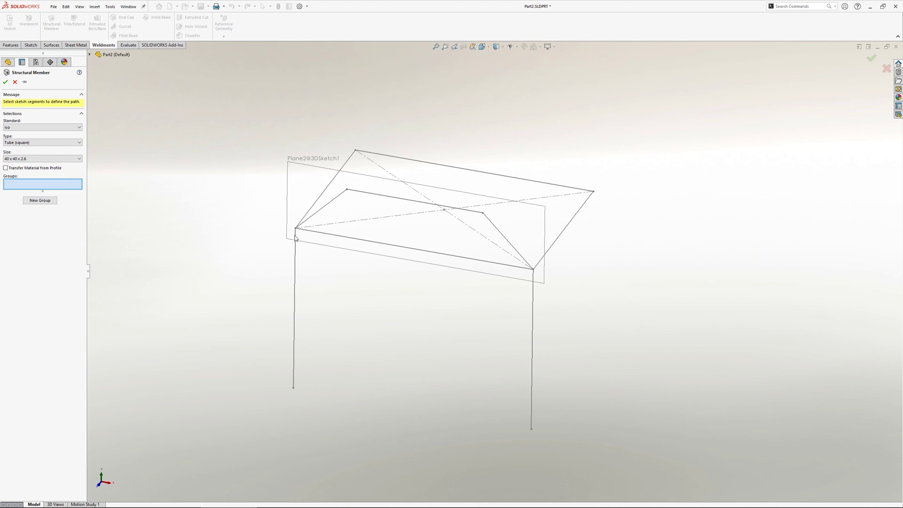
click(316, 236)
click(385, 159)
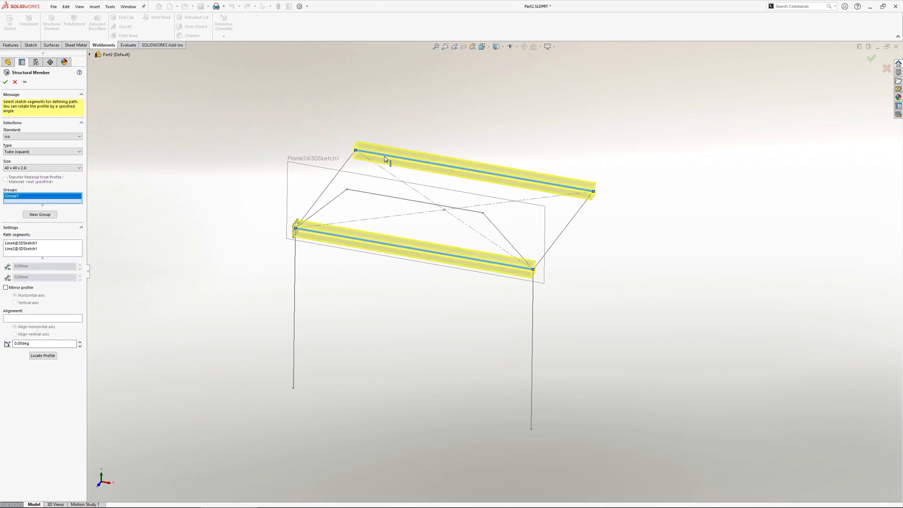
right_click(76, 201)
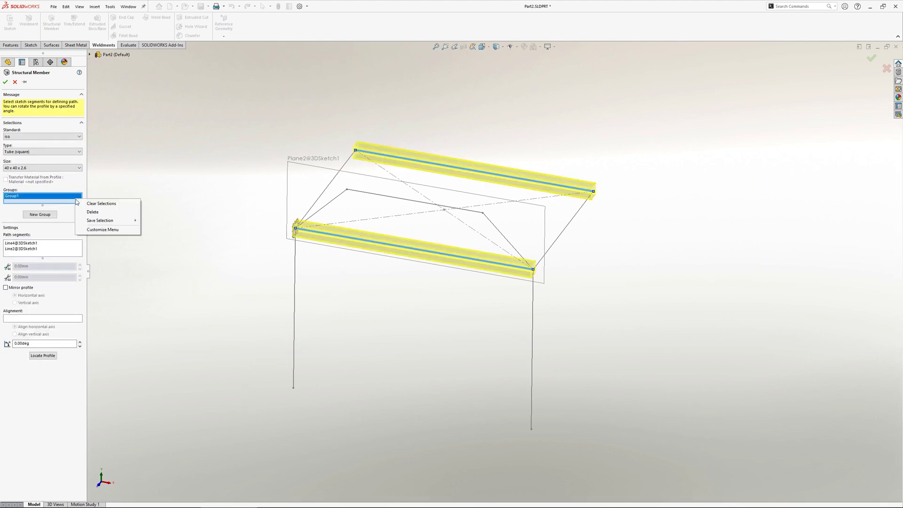
click(94, 203)
Group the front, left, back and right top lines, and start a leg group with the left leg
click(316, 234)
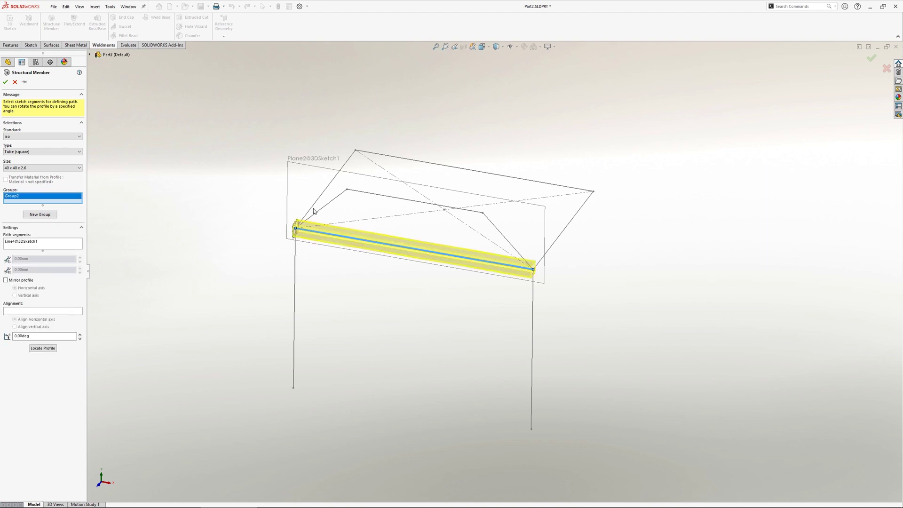
click(314, 211)
click(387, 159)
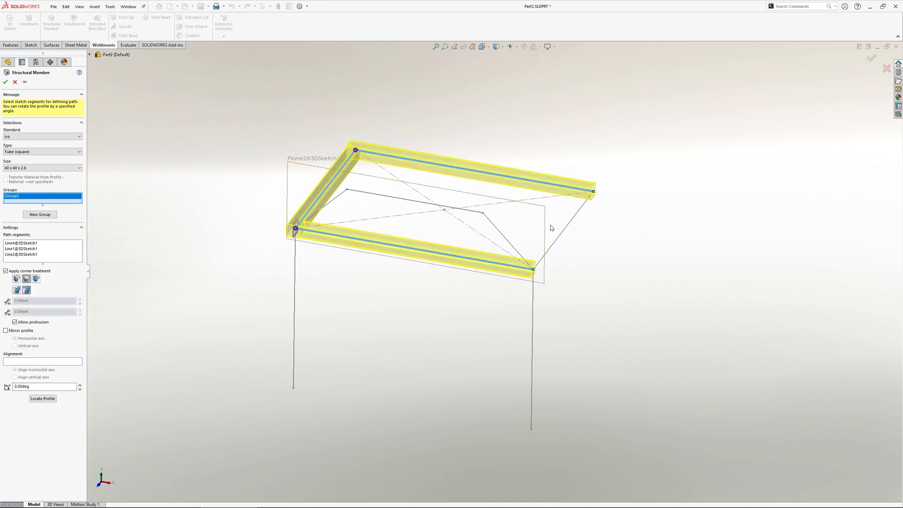
click(563, 233)
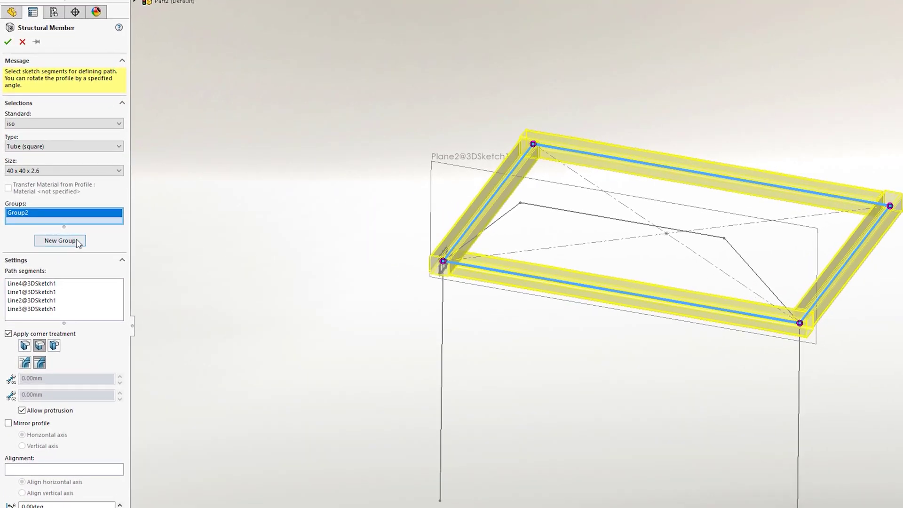
click(76, 242)
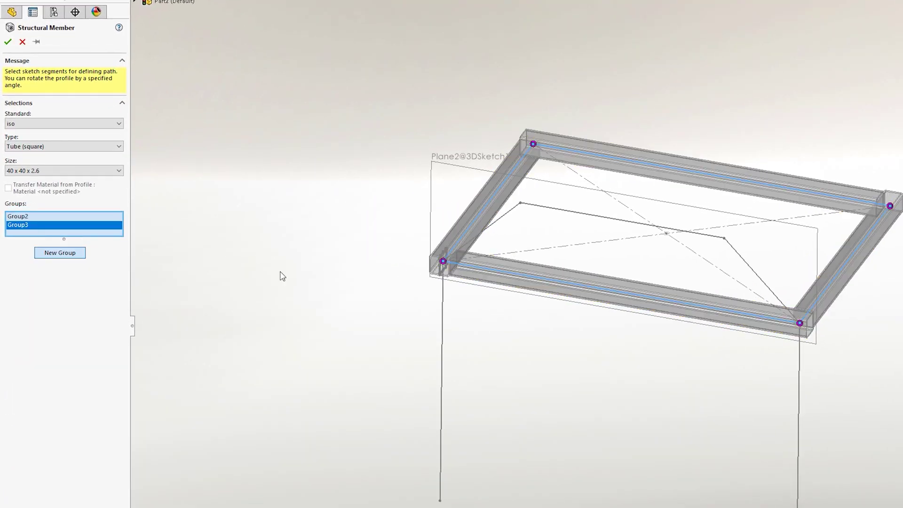
click(443, 299)
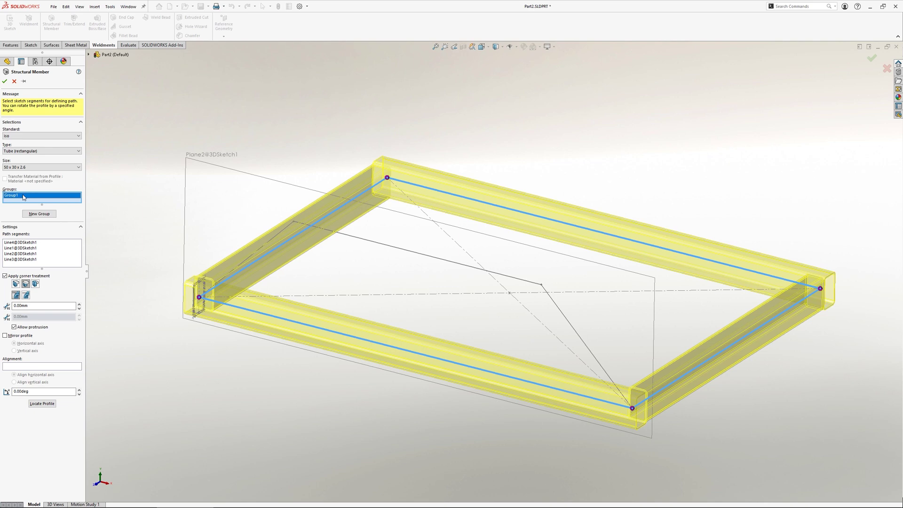
Use Locate Profile to snap a tube profile corner onto the sketch endpoint
click(42, 404)
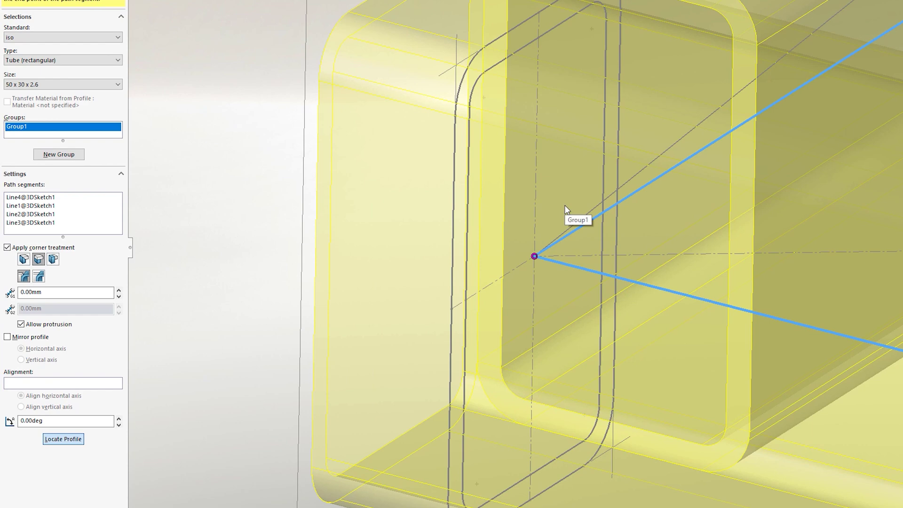
click(457, 70)
click(63, 446)
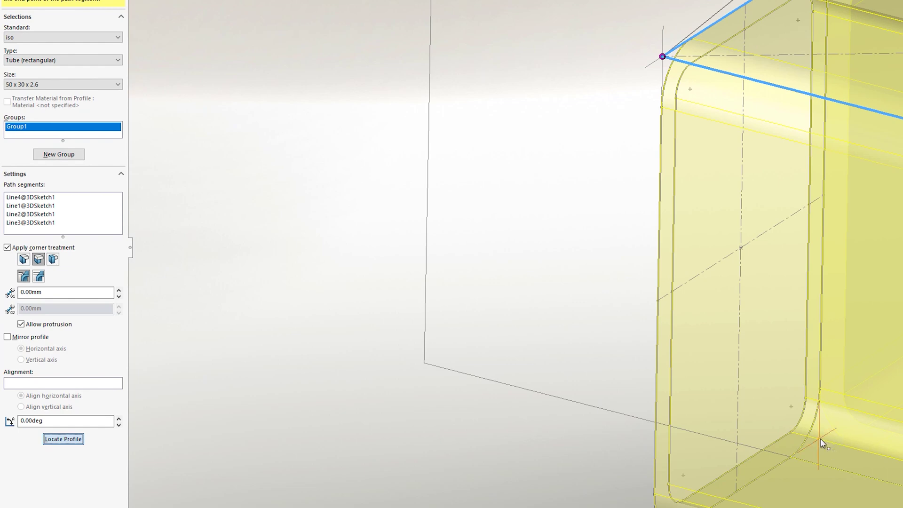
click(821, 438)
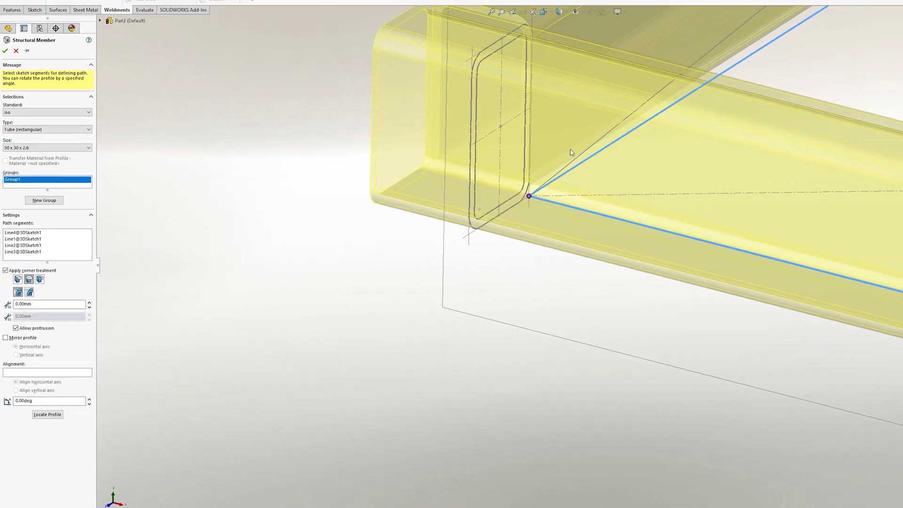
ctrl+middle_drag(571, 152, 473, 282)
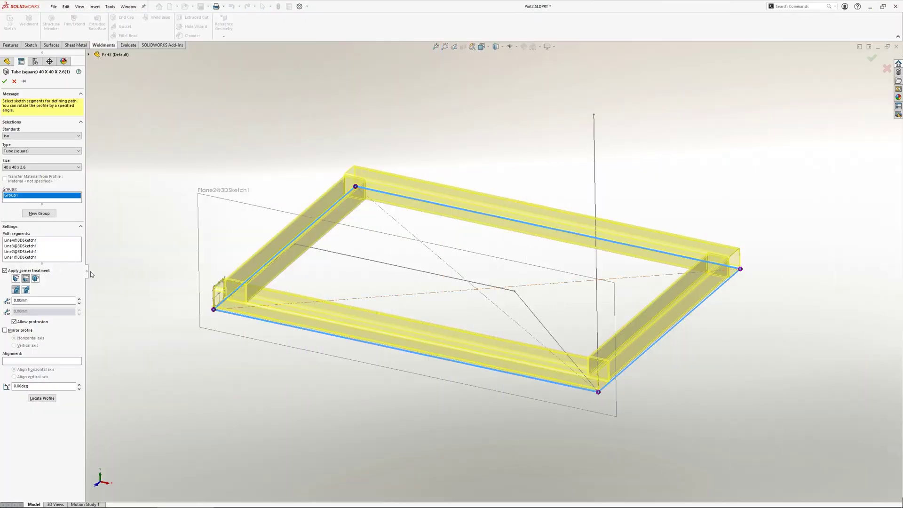
Try the corner treatment styles, settling on mitered corners for the frame
click(36, 278)
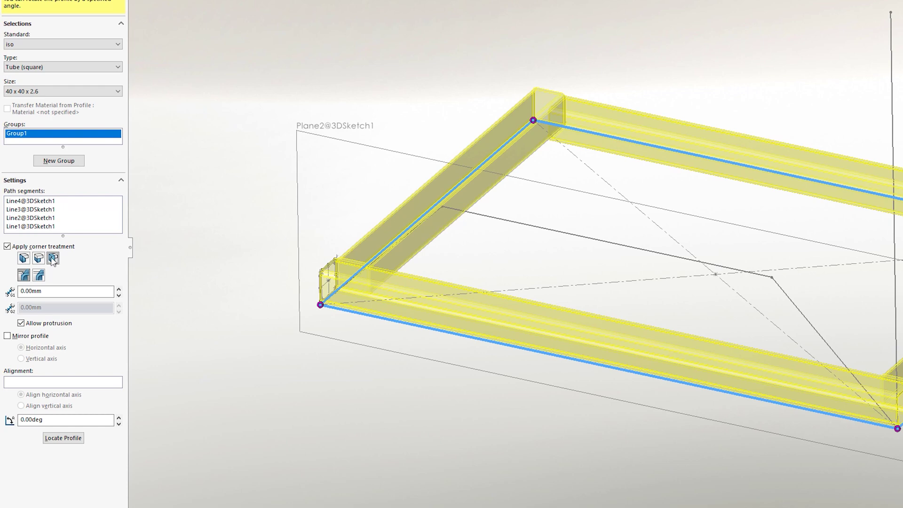
click(39, 258)
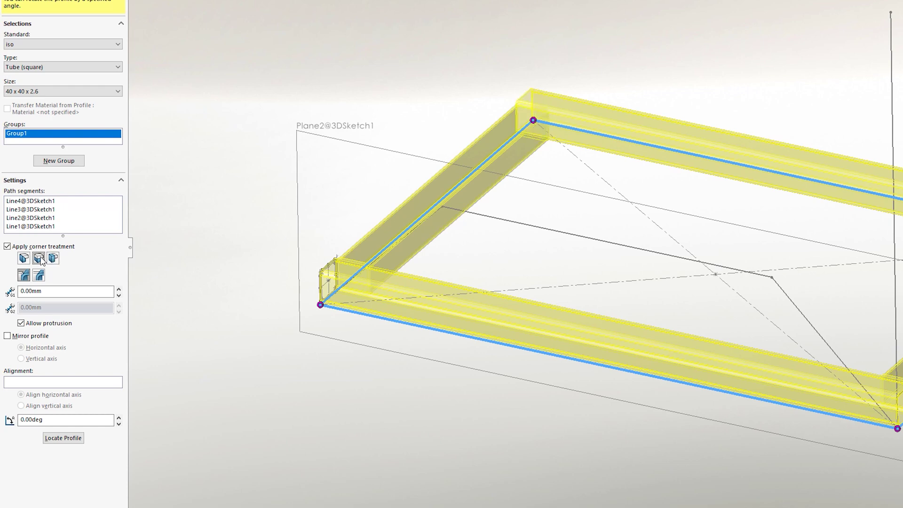
click(25, 259)
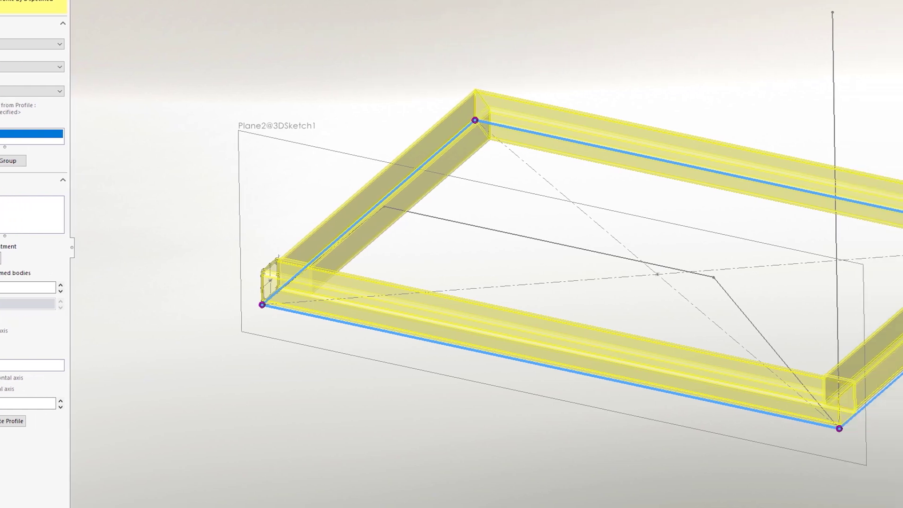
scroll(547, 426, up, 5)
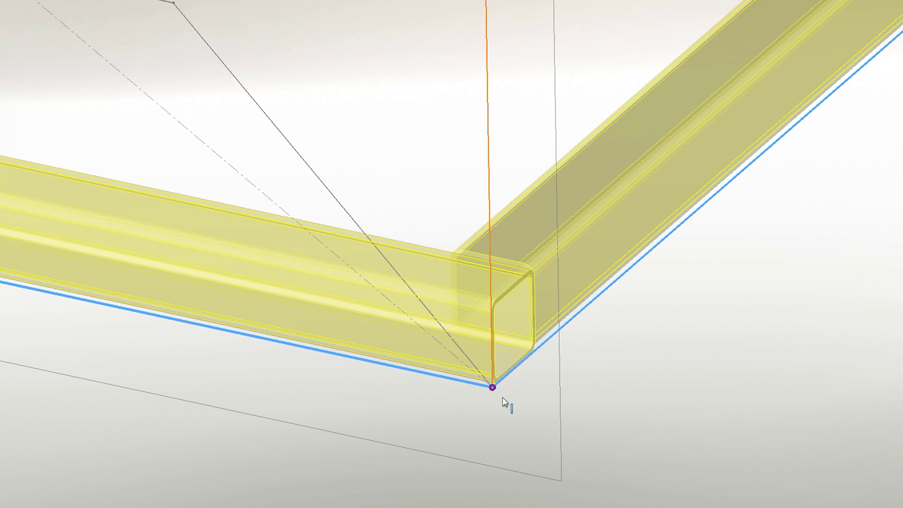
Give the front-right corner its own miter with changed trim order, then accept the member
click(492, 388)
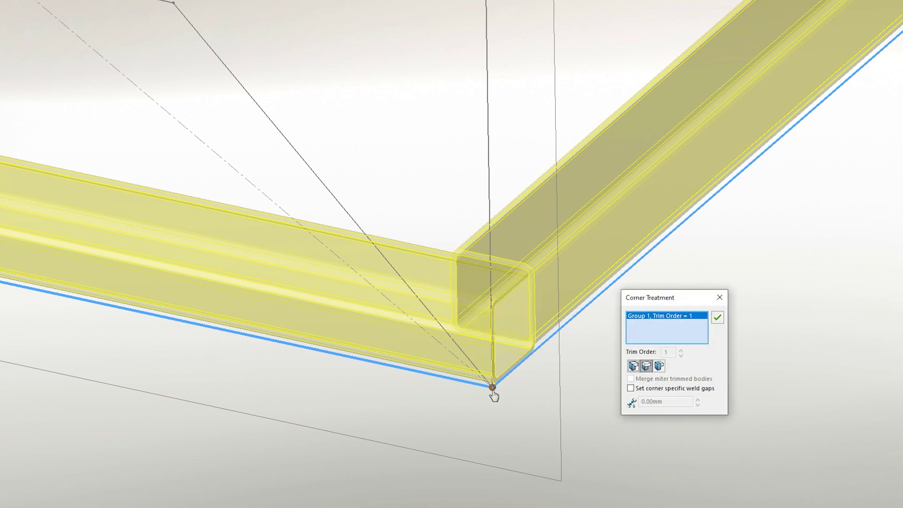
click(659, 366)
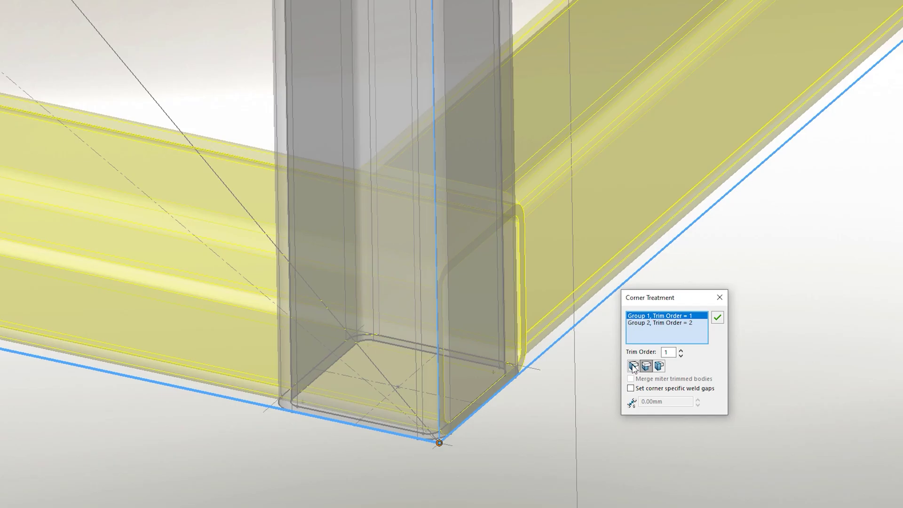
click(634, 366)
click(681, 350)
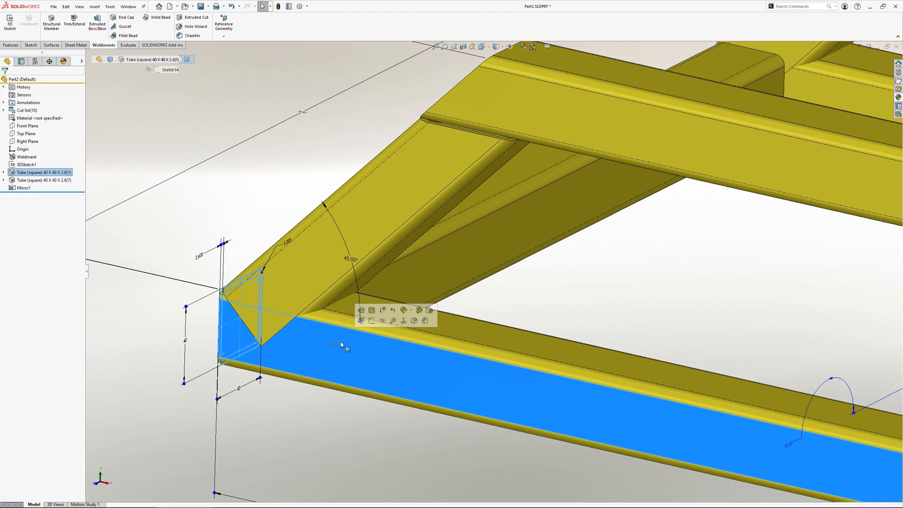
click(246, 222)
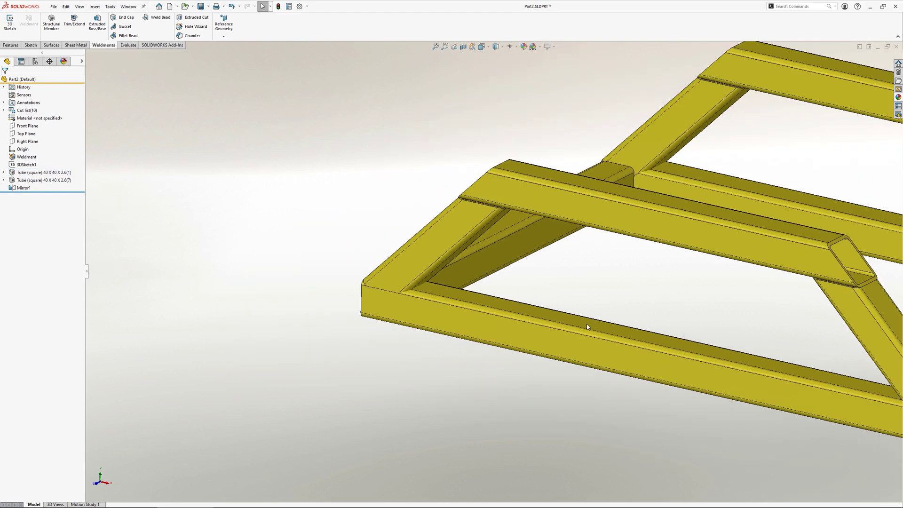
Set up Trim/Extend on the four sloped tubes with the front tube's top face as boundary
key(f)
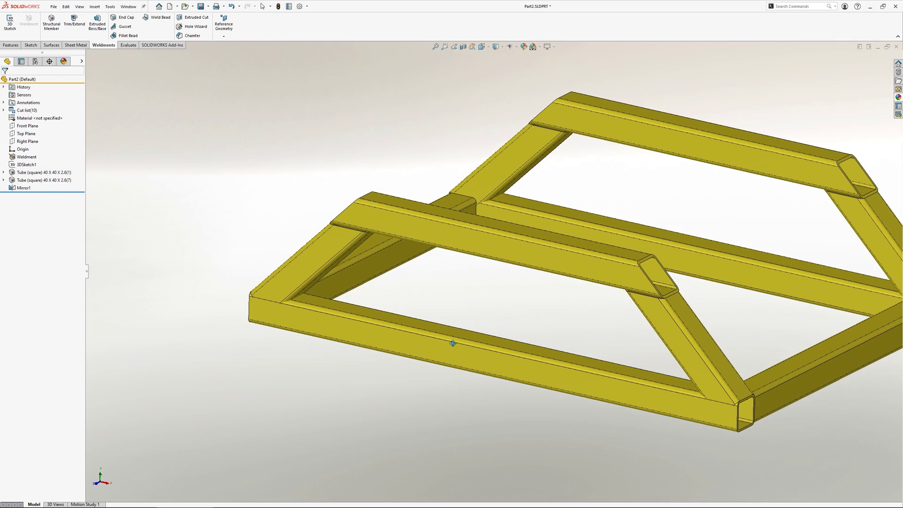
click(74, 21)
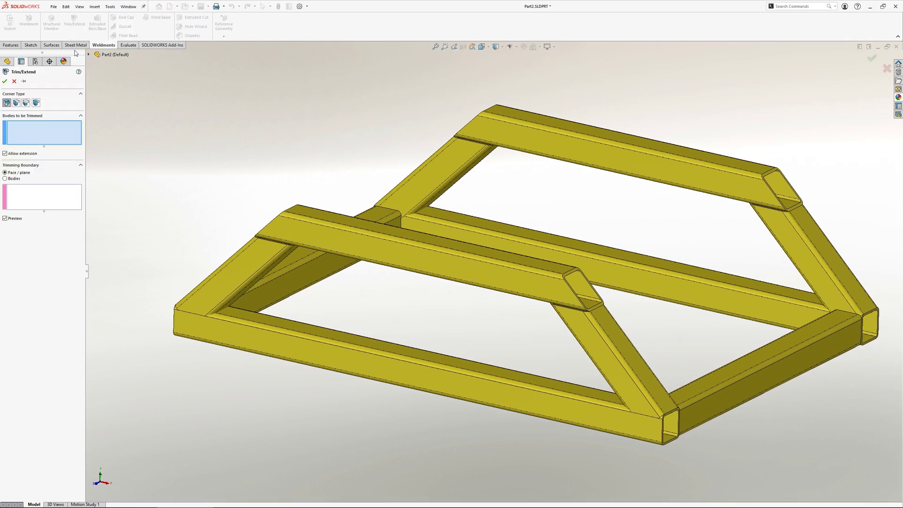
click(247, 254)
click(428, 189)
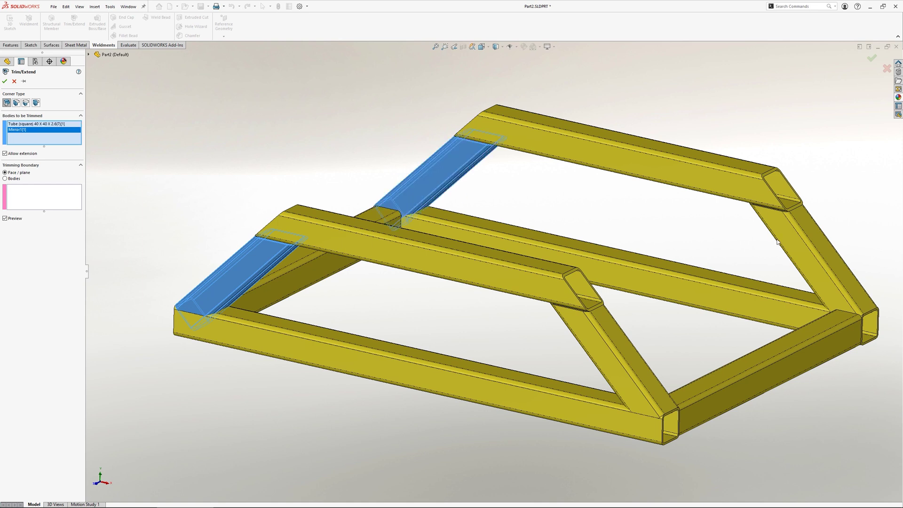
click(800, 246)
click(629, 343)
click(71, 210)
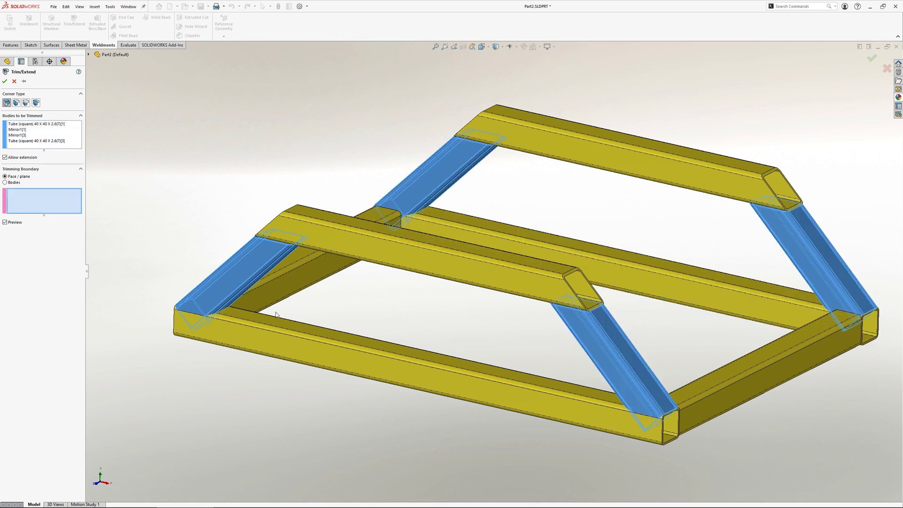
click(283, 327)
Discard the lower ends of Bodies 1–4 and confirm the trim
drag(270, 421, 265, 416)
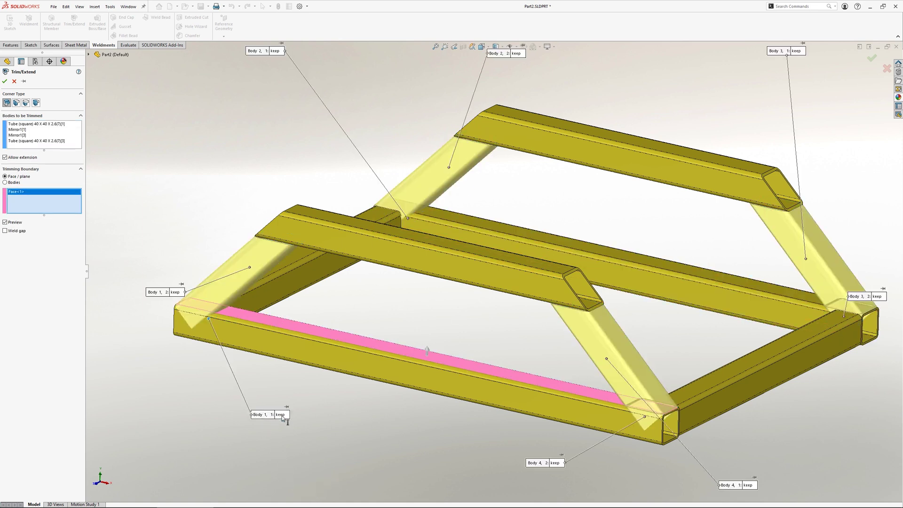
click(283, 415)
click(556, 463)
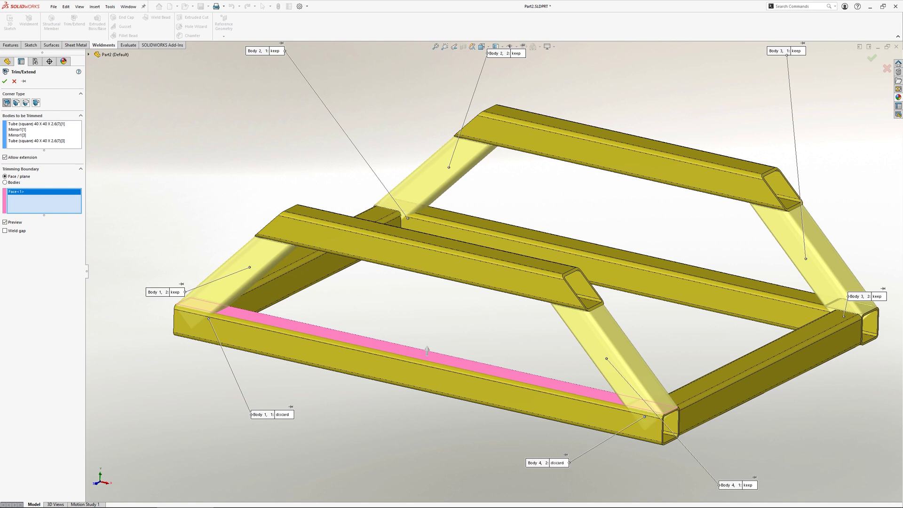
click(877, 297)
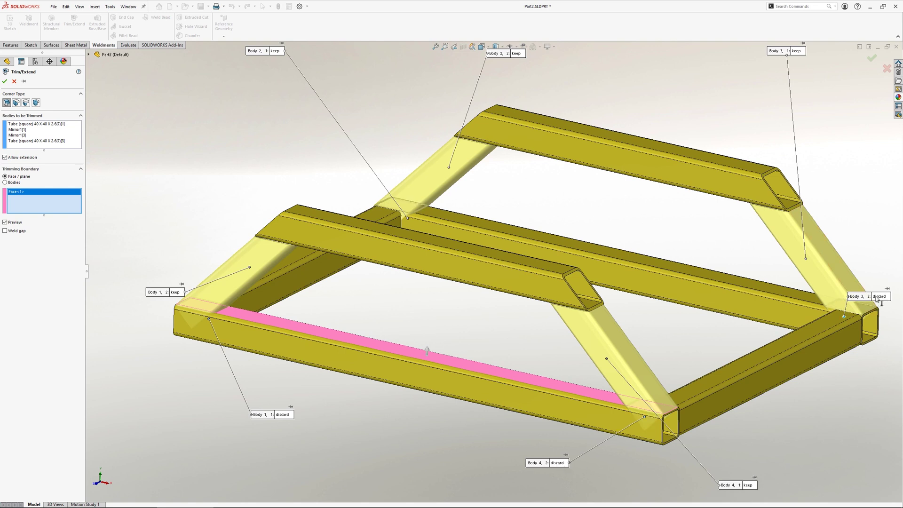
click(275, 51)
click(4, 80)
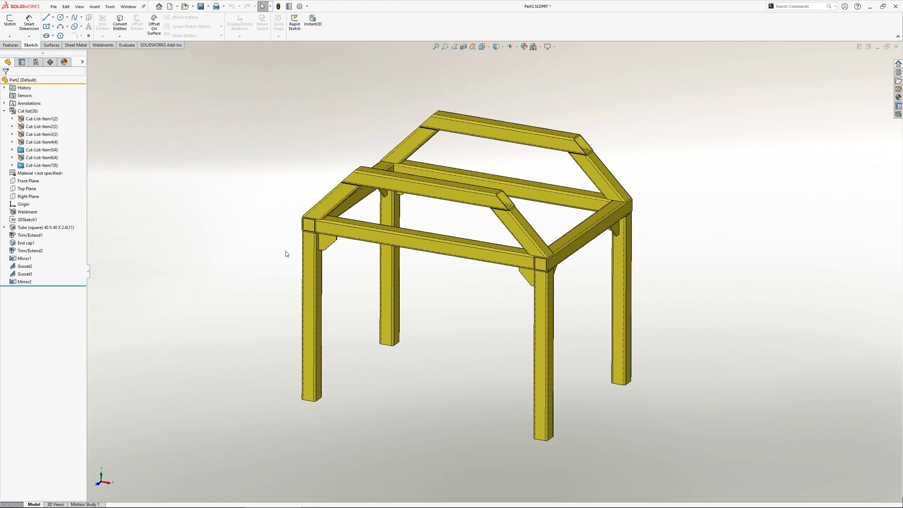
Isolate the end cap body from its face's context menu
scroll(329, 219, down, 5)
scroll(358, 244, down, 6)
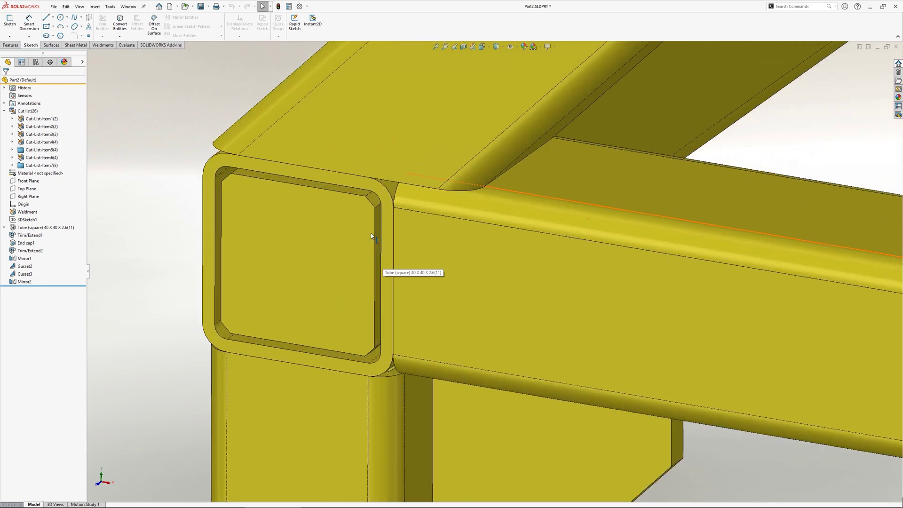
right_click(320, 225)
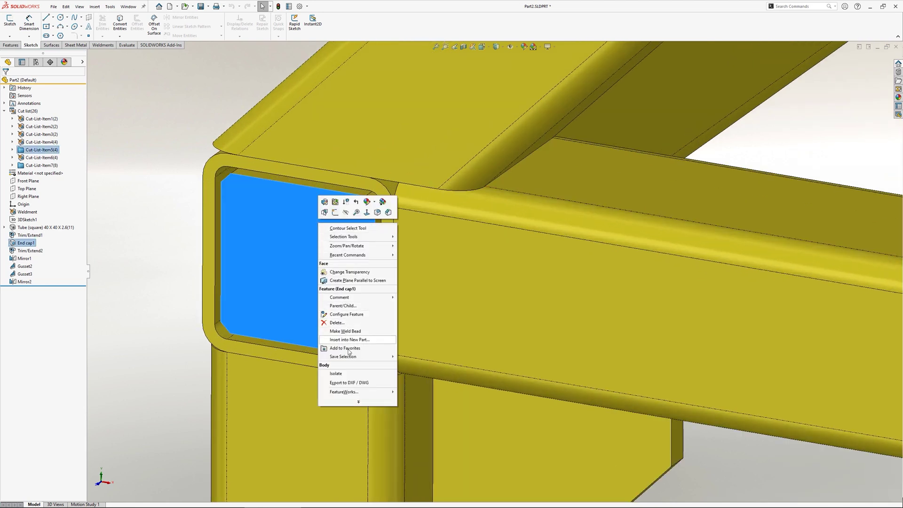
click(351, 375)
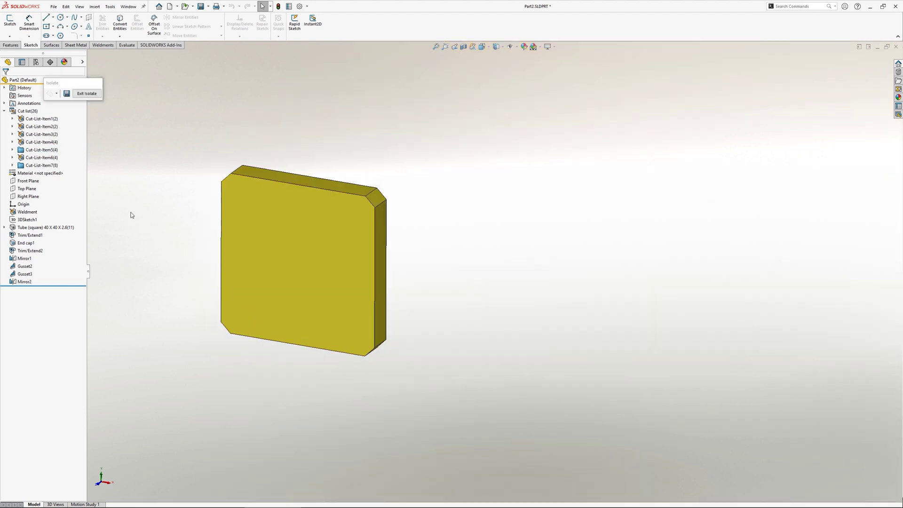
Inspect the end caps under Cut-List-Item5, then exit Isolate to show the whole frame
click(52, 151)
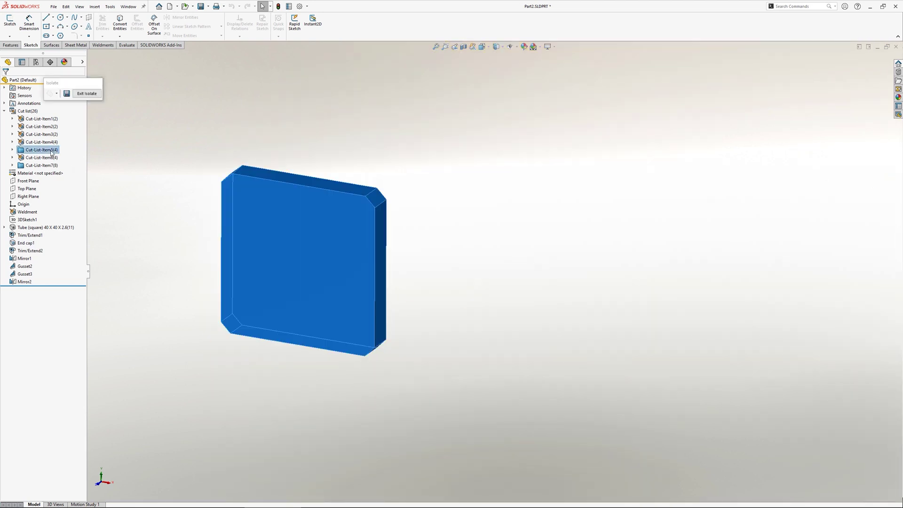
click(12, 149)
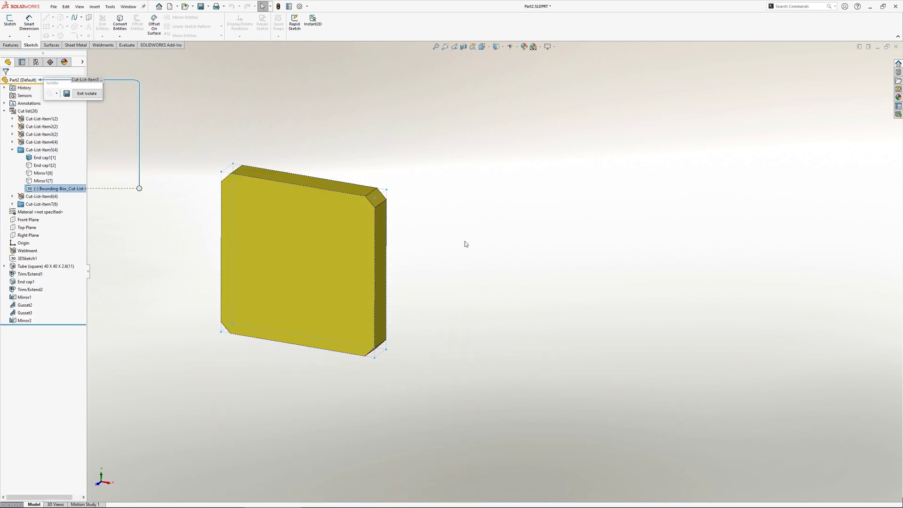
mouse_move(466, 244)
middle_down()
mouse_move(456, 224)
mouse_move(424, 236)
mouse_move(448, 239)
middle_up()
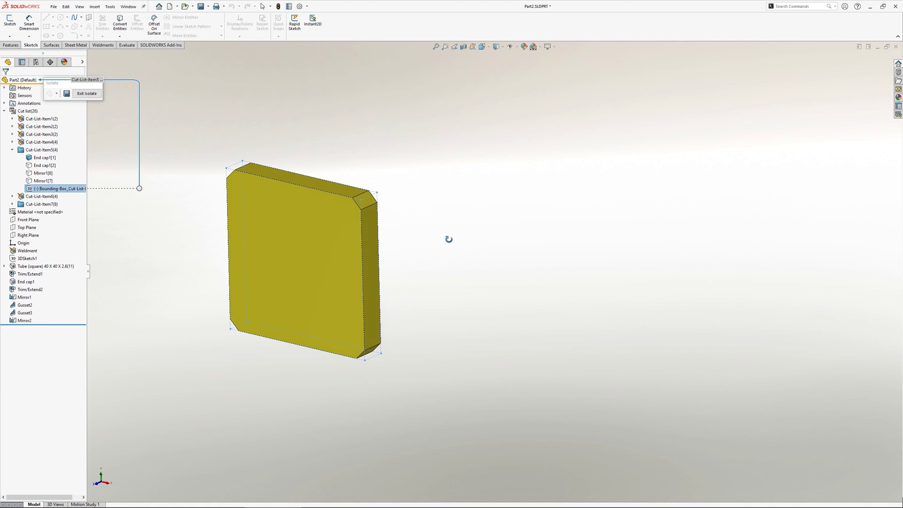
key(Escape)
click(91, 96)
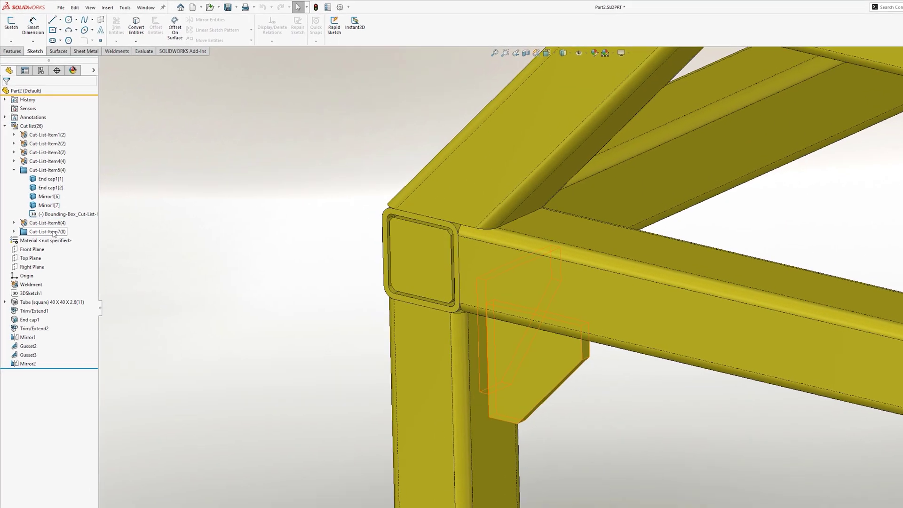
Check Cut-List-Item7's options, then highlight both Tube bodies under Cut-List-Item1
right_click(48, 205)
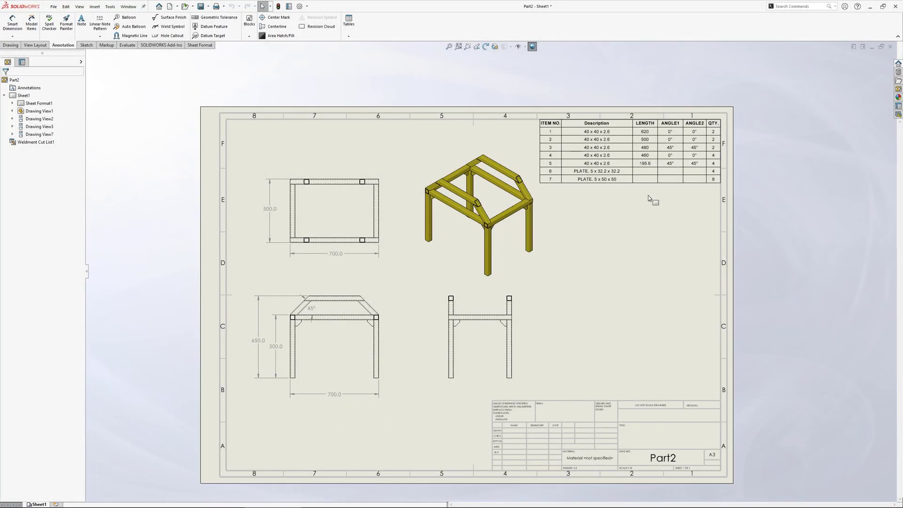
scroll(671, 158, down, 2)
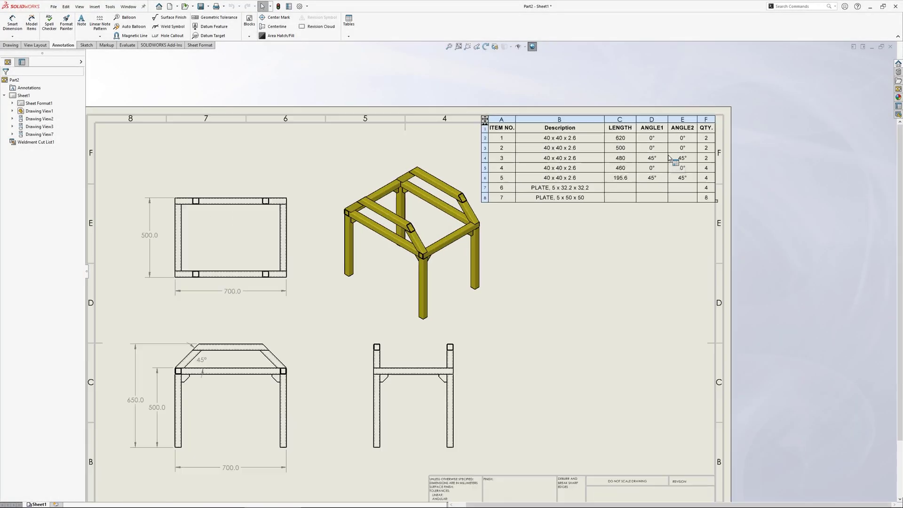
scroll(670, 158, down, 3)
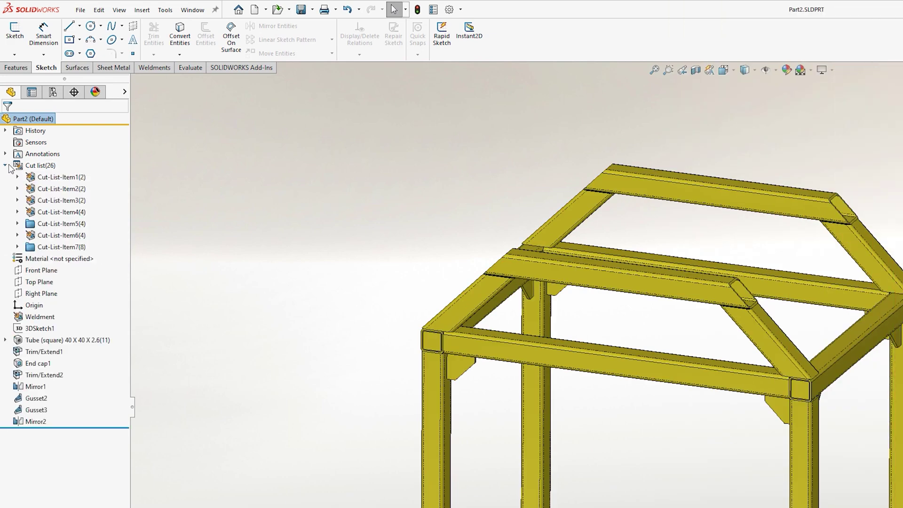
click(17, 176)
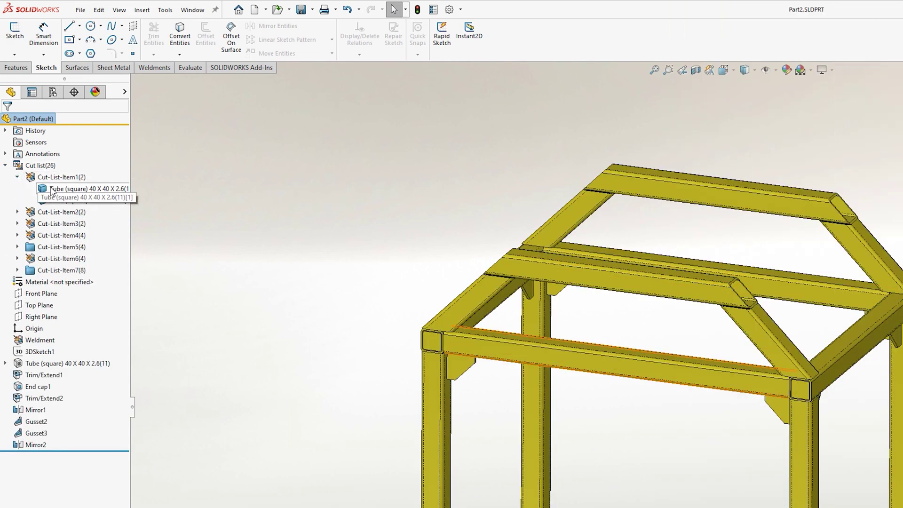
click(52, 188)
click(54, 201)
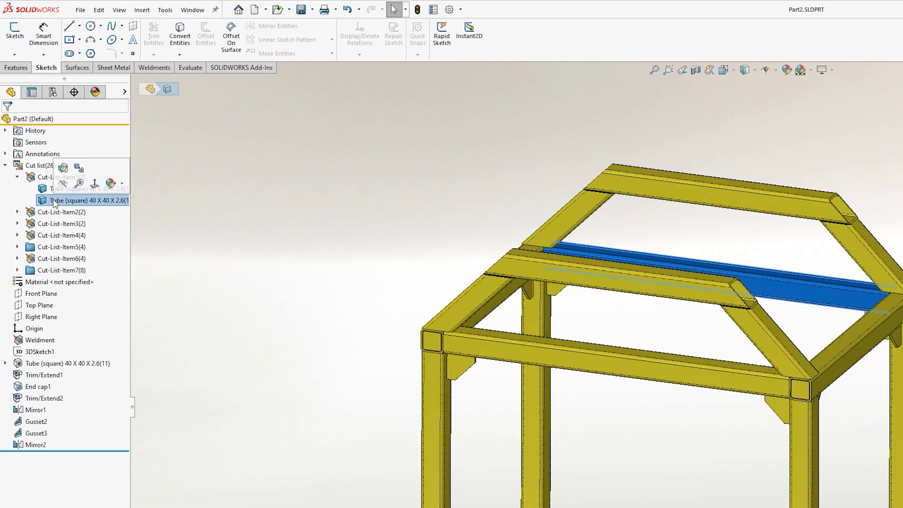
Drag the (A) Front view of the frame from the View Palette onto the sheet
key(f)
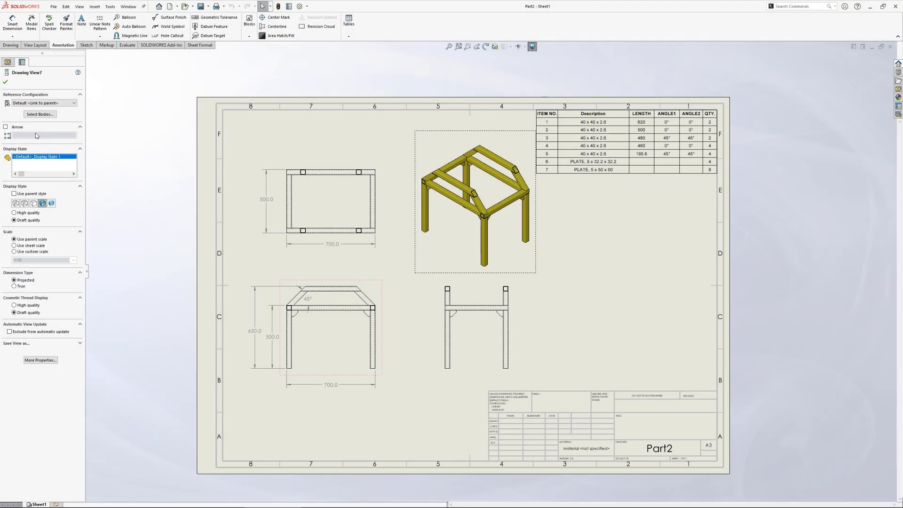
click(523, 308)
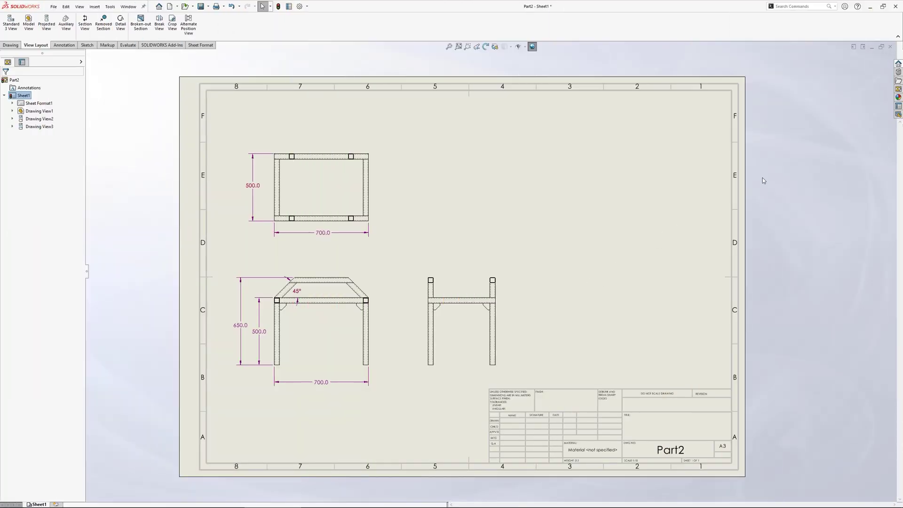
click(899, 89)
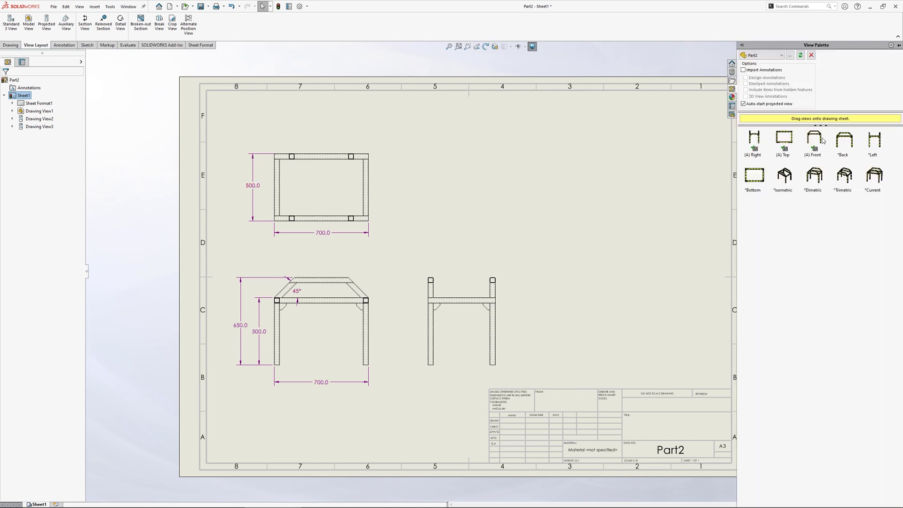
mouse_move(814, 139)
mouse_down()
mouse_move(356, 330)
mouse_move(324, 381)
mouse_move(538, 310)
mouse_move(605, 310)
mouse_up()
scroll(645, 324, down, 5)
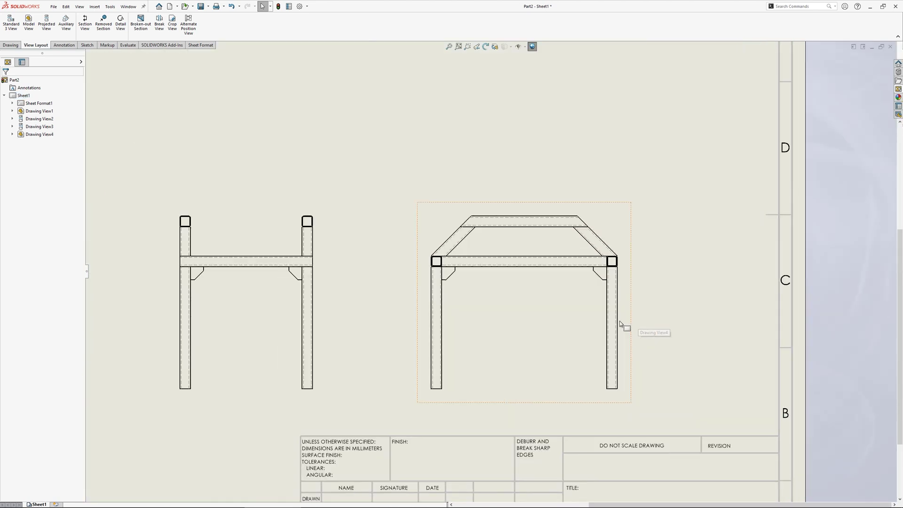
Limit the front view to the left, front, back and right lower members, then reposition it
click(546, 306)
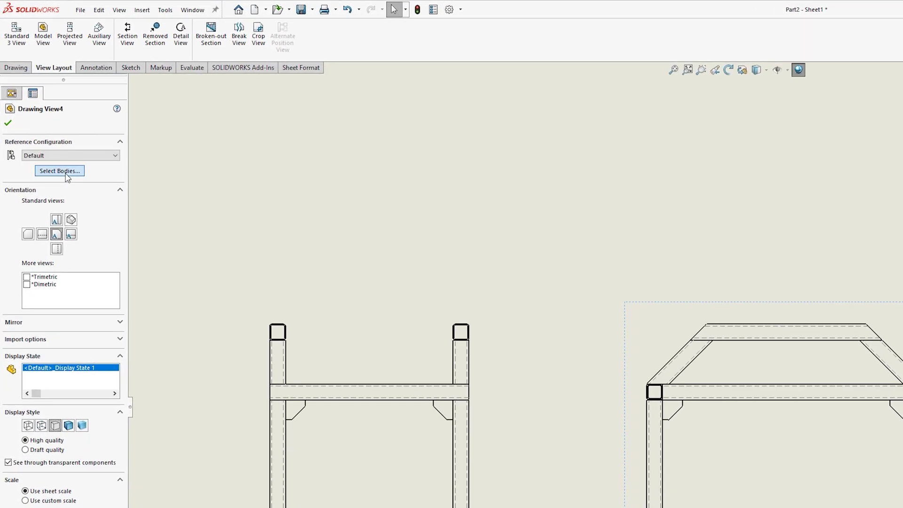
click(40, 113)
click(410, 311)
click(404, 274)
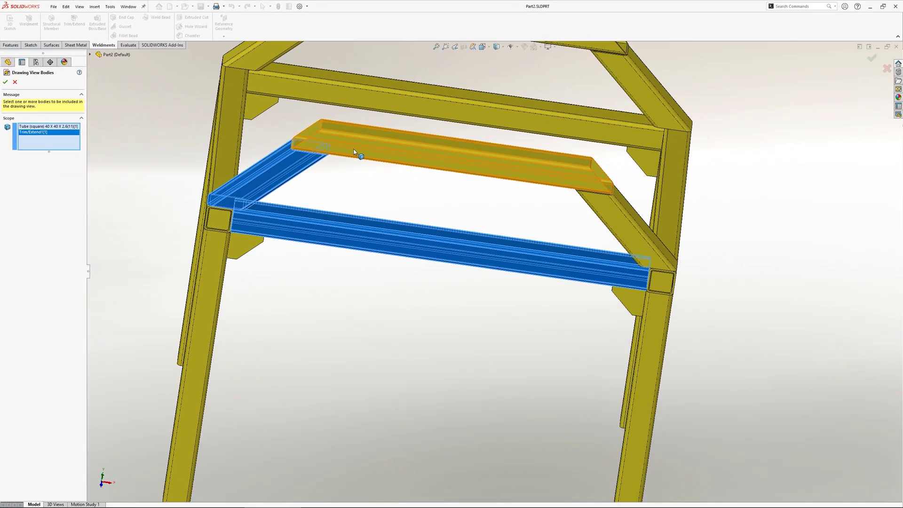
click(354, 152)
click(601, 215)
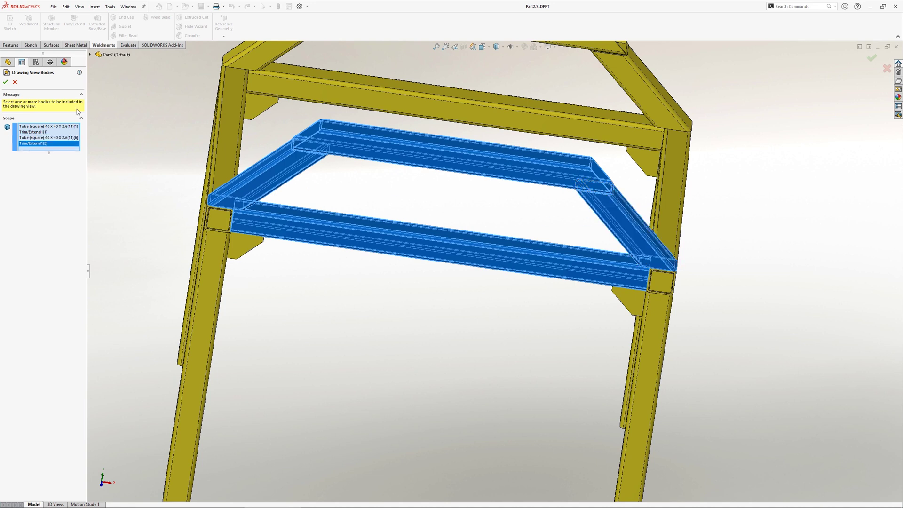
click(5, 83)
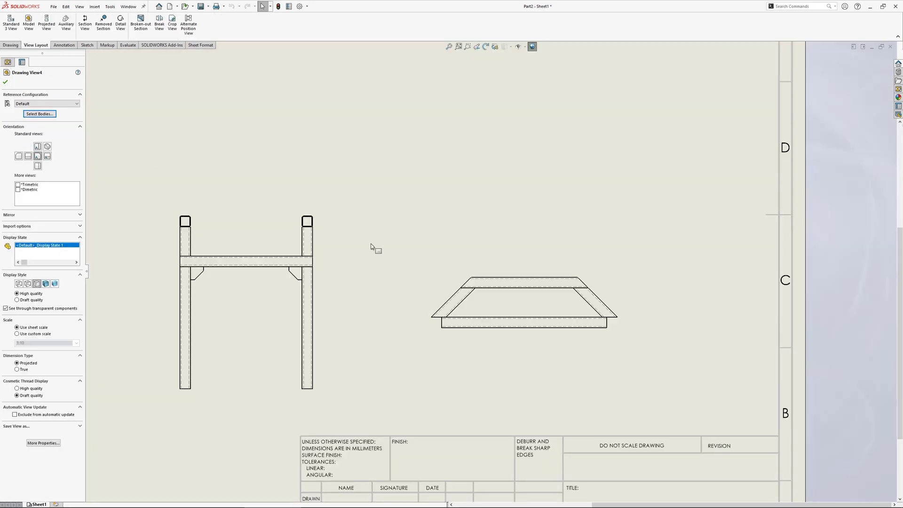
click(478, 351)
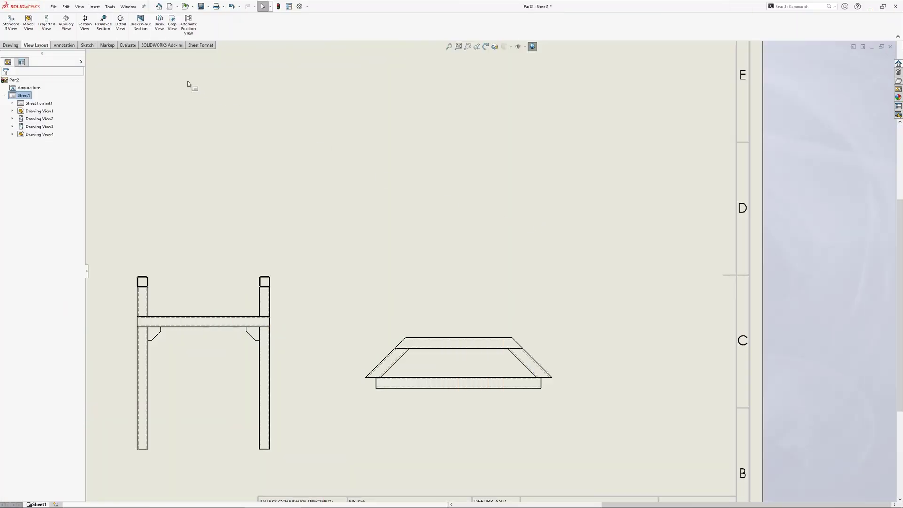
Start a Relative To Model view limited to the diagonal tube body
click(96, 8)
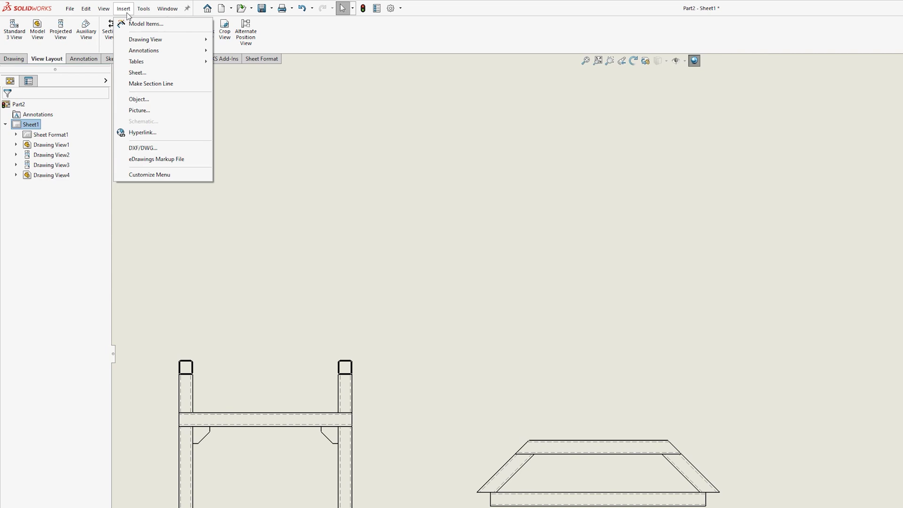
mouse_move(141, 40)
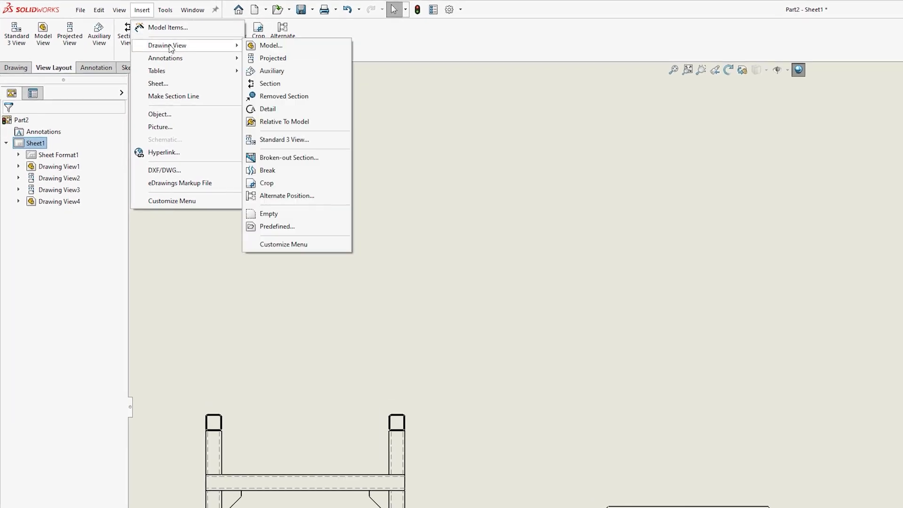
click(284, 122)
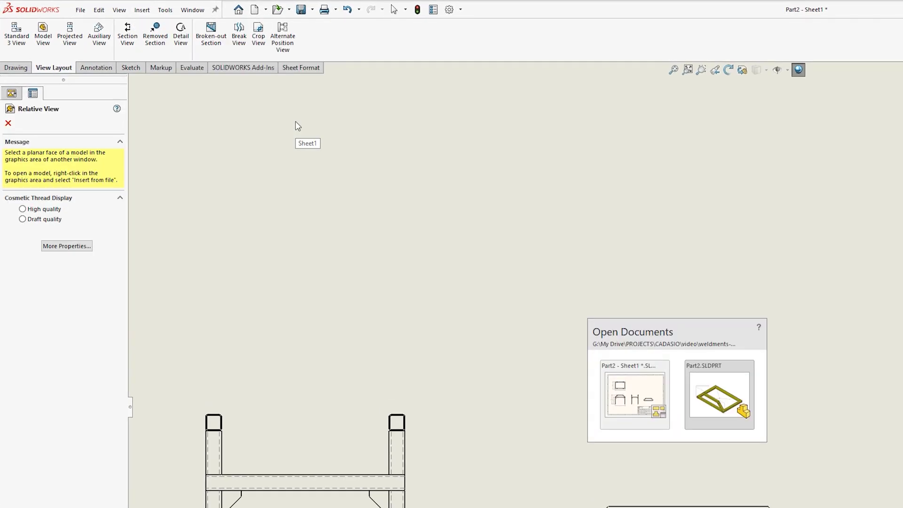
click(77, 201)
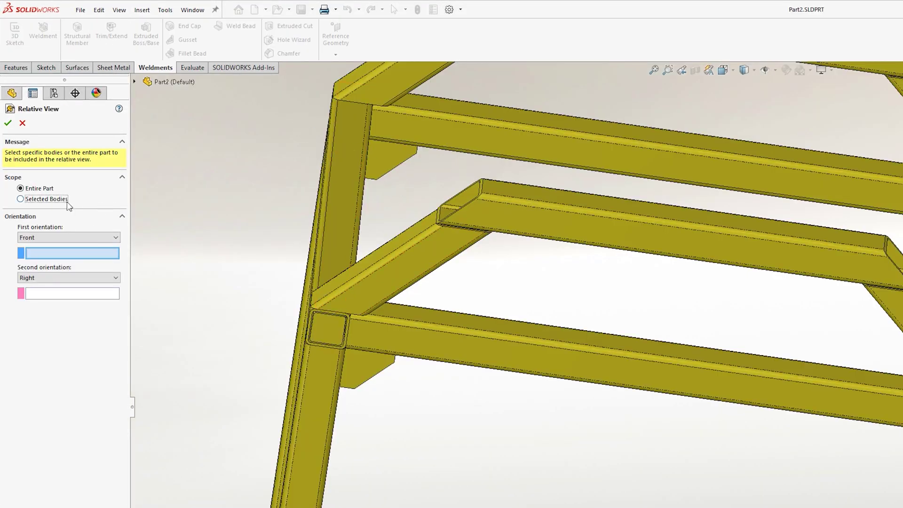
click(374, 269)
Orient it with end face as Front, top face as Top; place it with projected top and side views
click(80, 304)
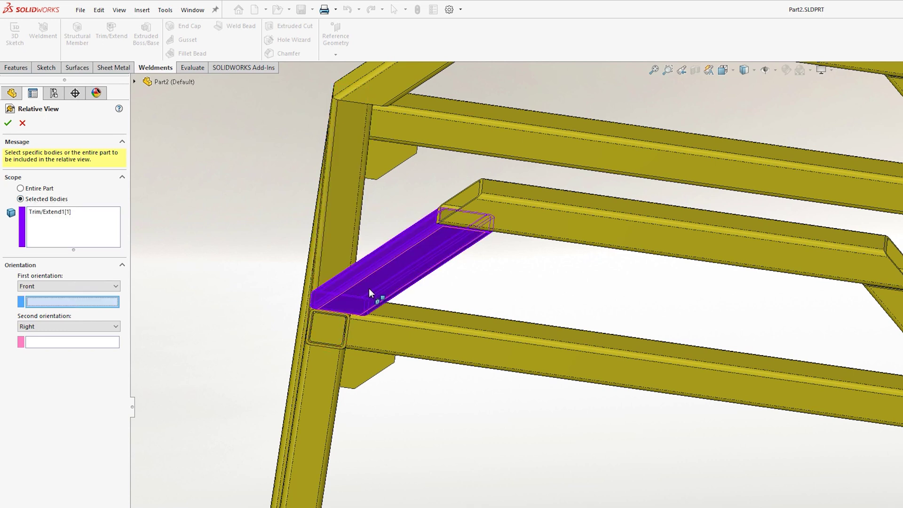
click(468, 240)
click(94, 326)
click(85, 346)
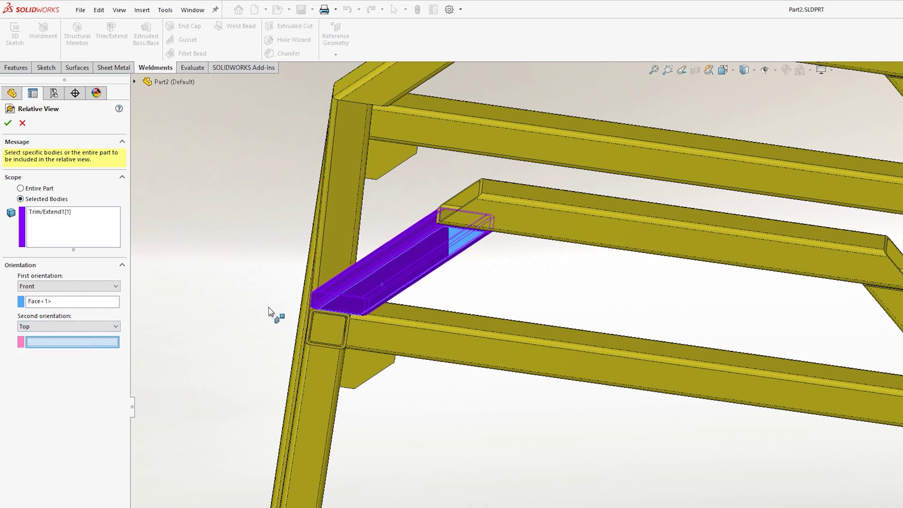
click(402, 248)
click(7, 122)
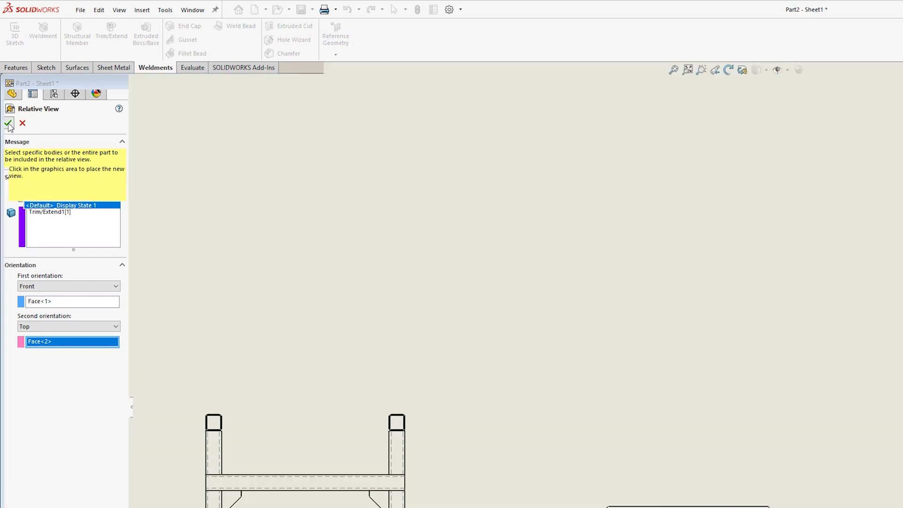
click(619, 384)
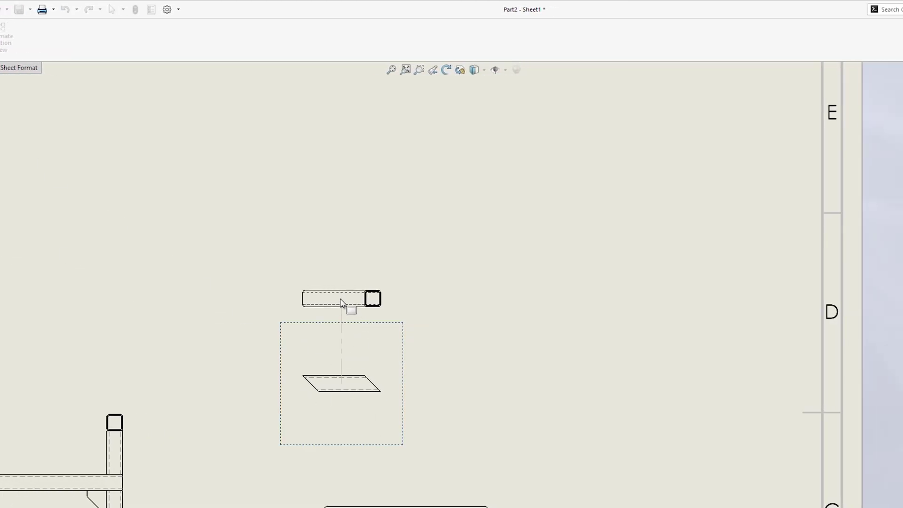
click(347, 301)
click(447, 401)
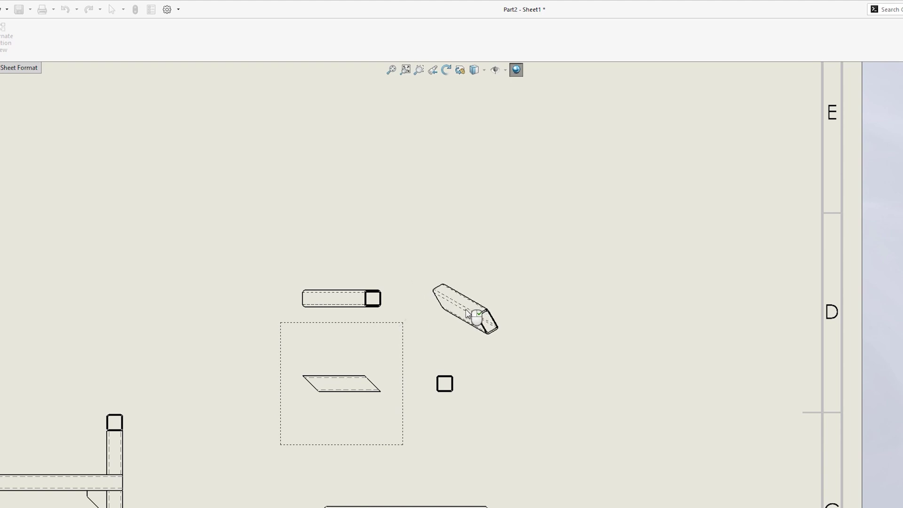